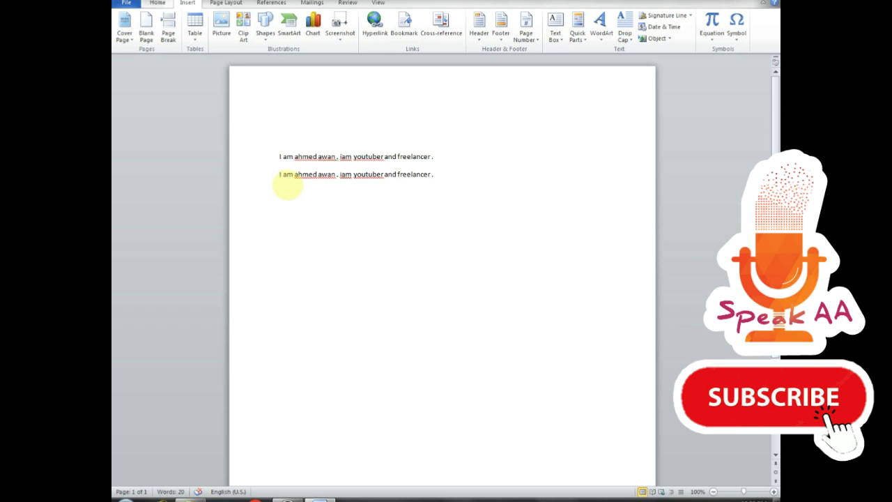
- Merge the two self-introduction sentences onto a single line and select it
left_click_drag(583, 153, 160, 150)
key("ctrl+c")
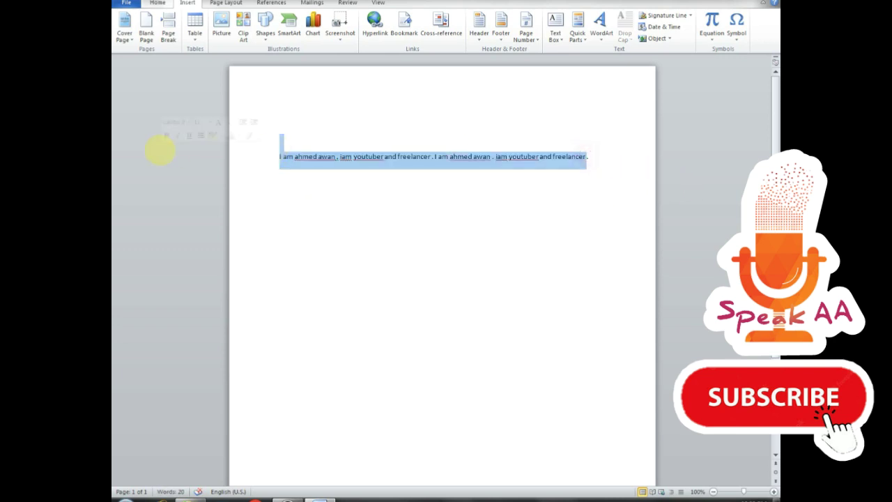
- Paste copies of the combined sentence on new lines until seven identical lines fill the page
left_click(610, 157)
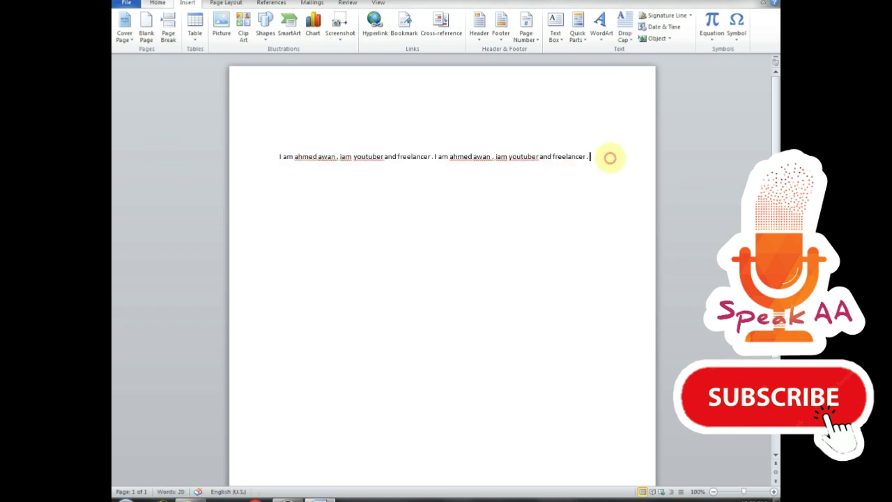
key("Return")
key("ctrl+v")
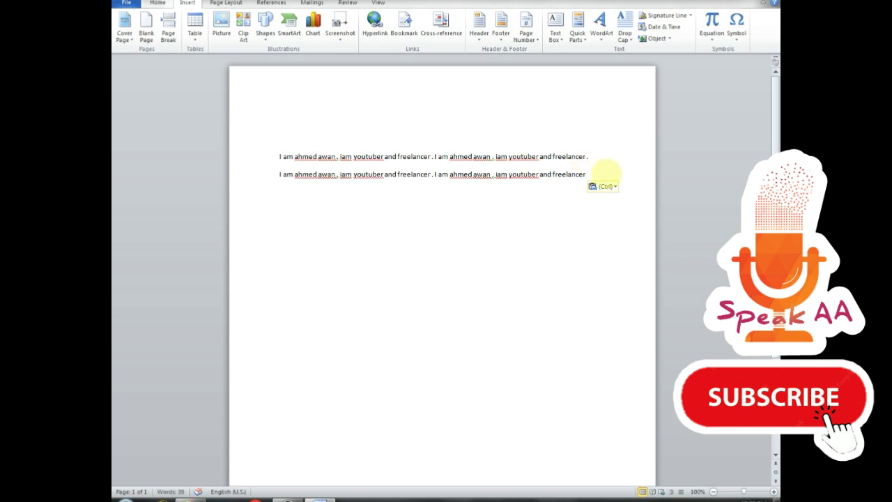
key("Return")
type("I am ahmed awan . iam youtuber and freelancer . I am ahmed awan . iam youtuber and freelancer")
key("Return")
type("I am ahmed awan . iam youtuber and freelancer . I am ahmed awan . iam youtuber and freelancer")
key("Return")
type("I am ahmed awan . iam youtuber and freelancer . I am ahmed awan . iam youtuber and freelancer")
key("Return")
key("ctrl+v")
key("Return")
key("ctrl+v")
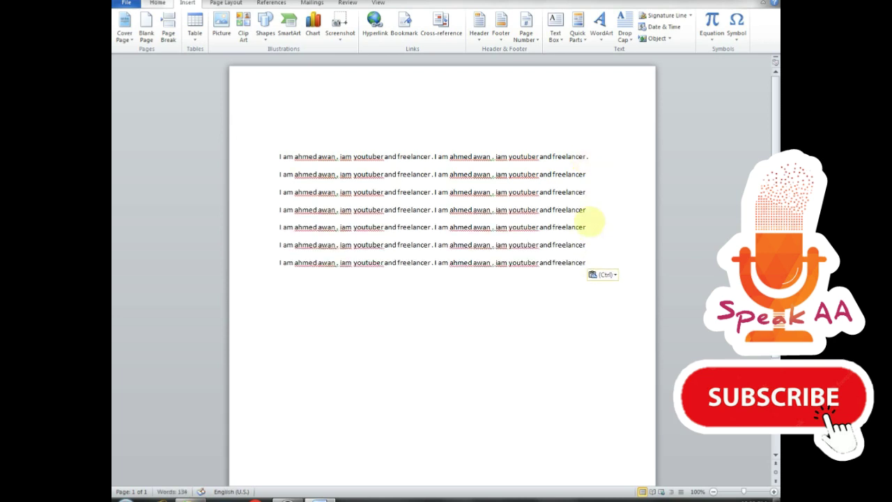
- Insert an Alphabet Quote text box from the built-in Text Box gallery
left_click_drag(590, 263, 272, 155)
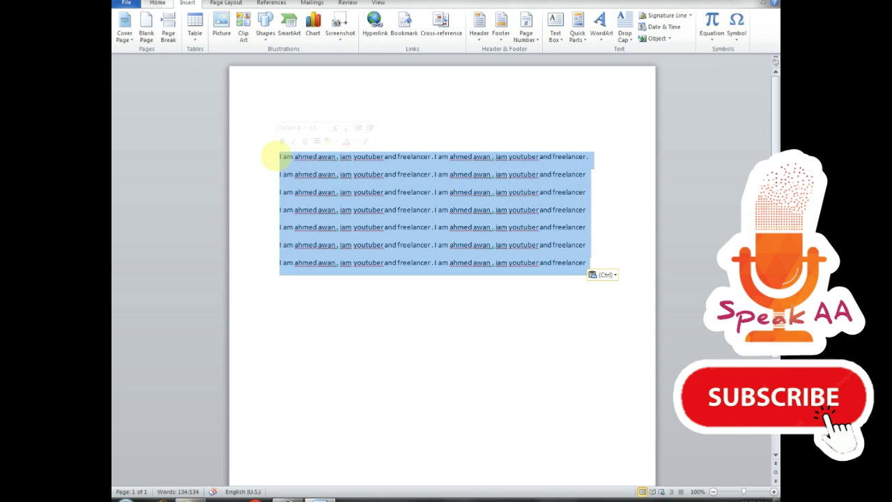
left_click(481, 125)
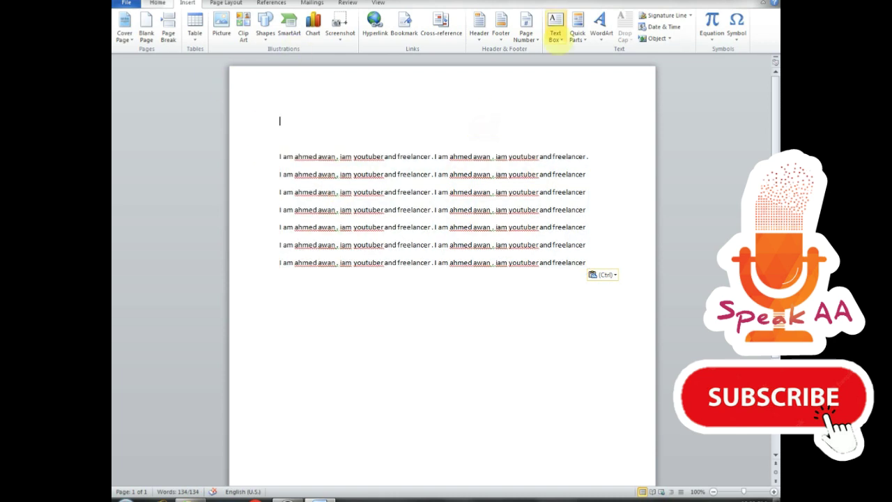
left_click(556, 35)
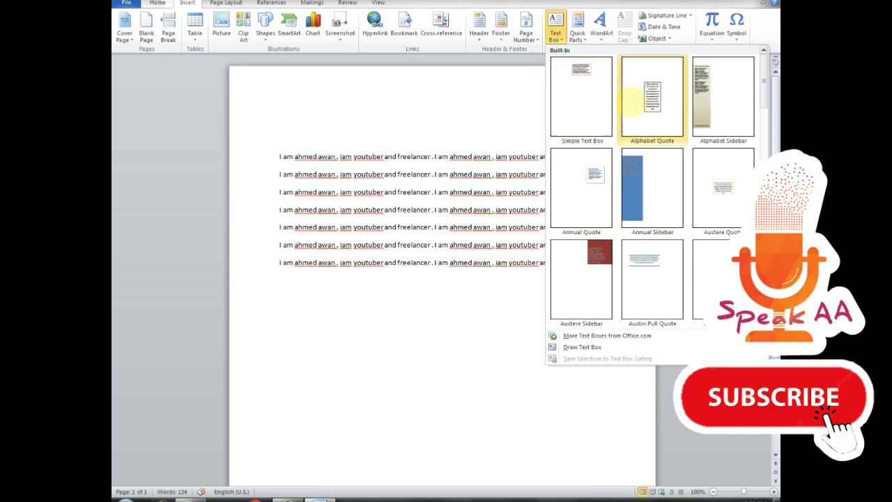
left_click(674, 106)
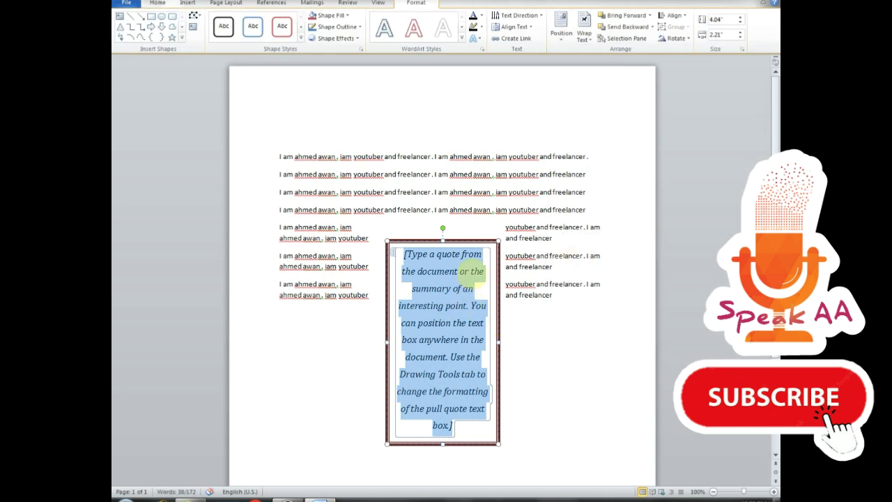
- Type Freelancer, Fiver and Upword on separate lines in the text box
type("freel")
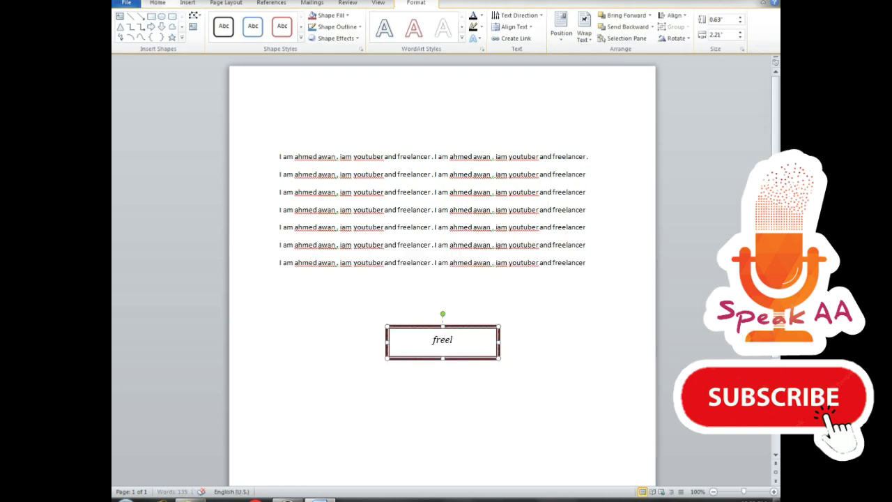
type("ancer")
key("Return")
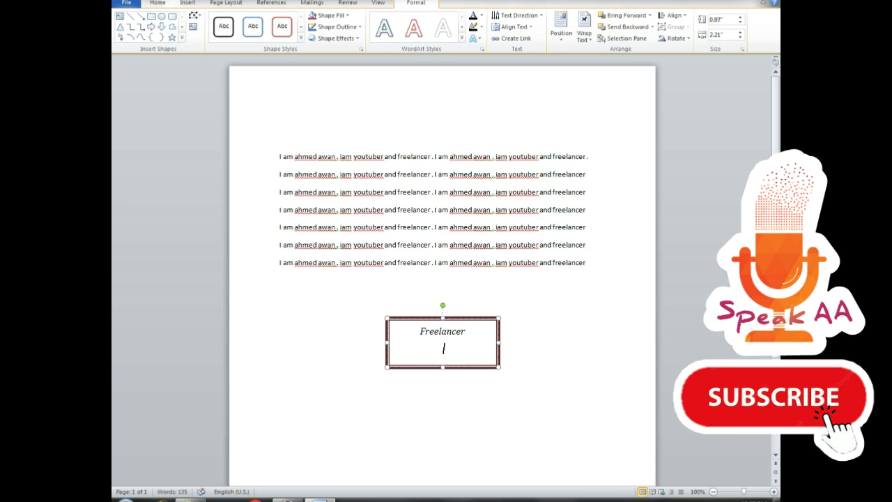
type("fiver")
key("Return")
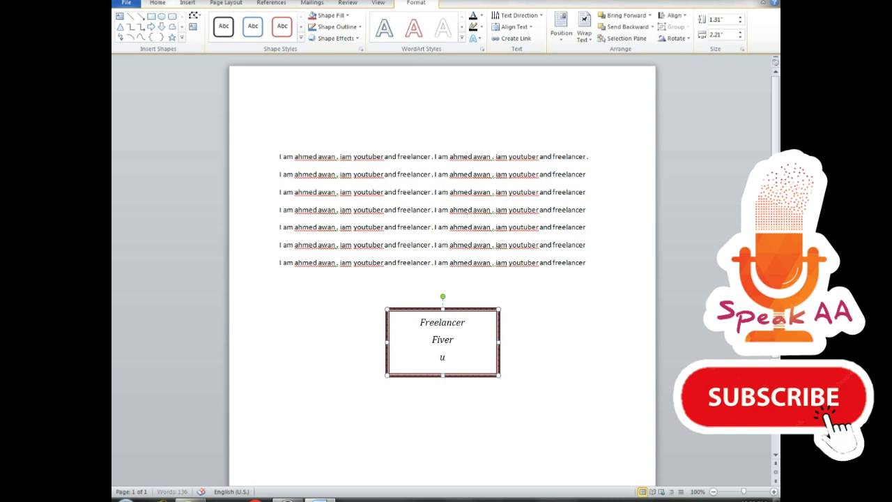
key("BackSpace")
key("BackSpace")
type("pword")
key("Return")
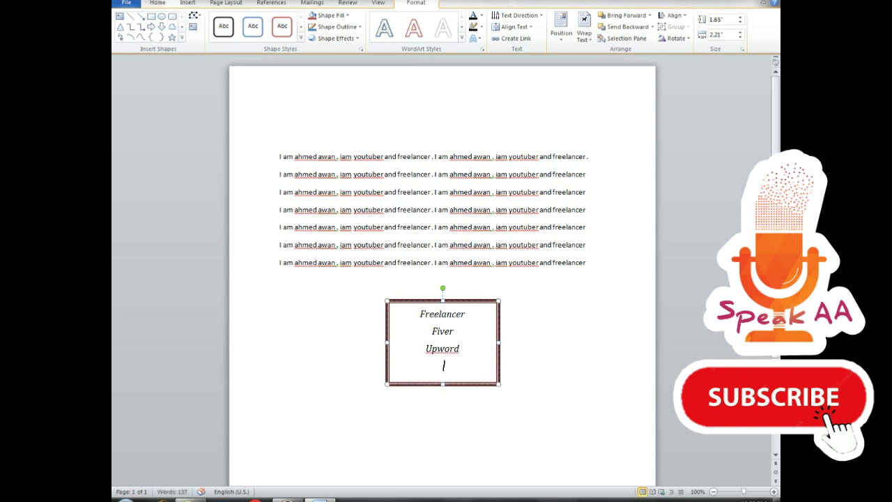
- Add Go transcript and Youtube, make the box taller, and select the list lines
type("f")
left_click_drag(443, 384, 443, 392)
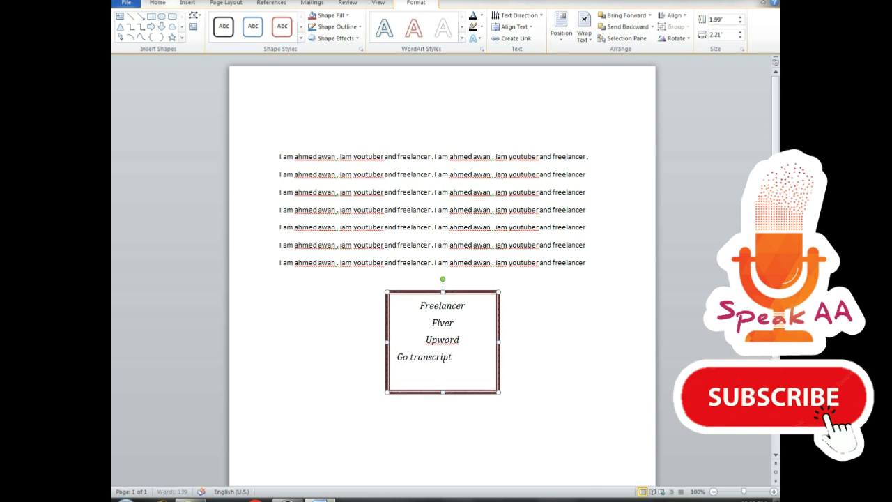
key("BackSpace")
type("e")
left_click_drag(460, 377, 374, 299)
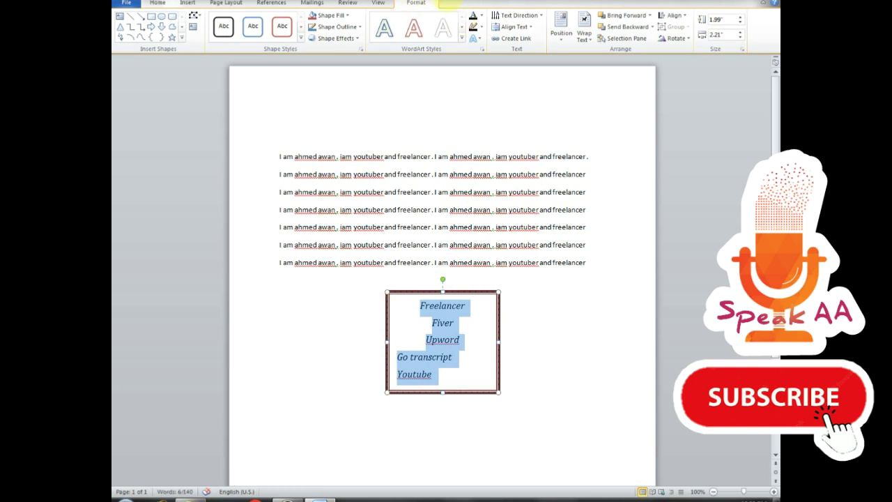
left_click(462, 39)
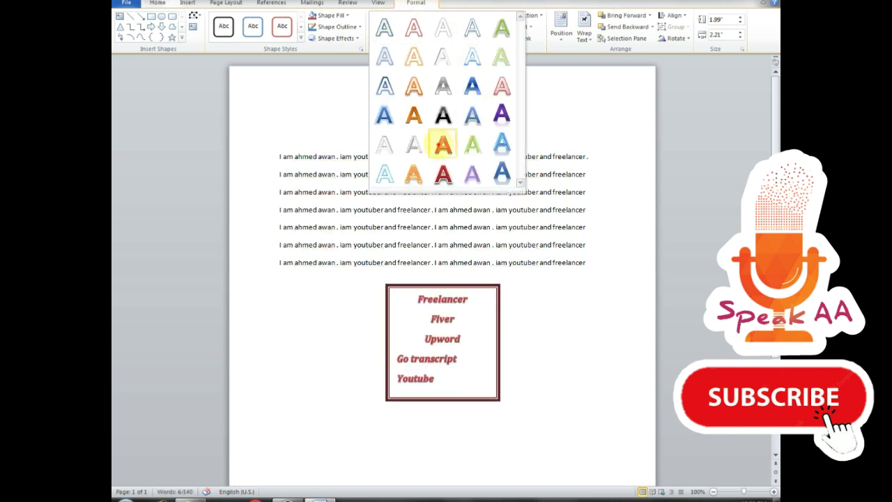
- Center the list lines and set the text box wrapping to Square
key("Escape")
left_click(156, 3)
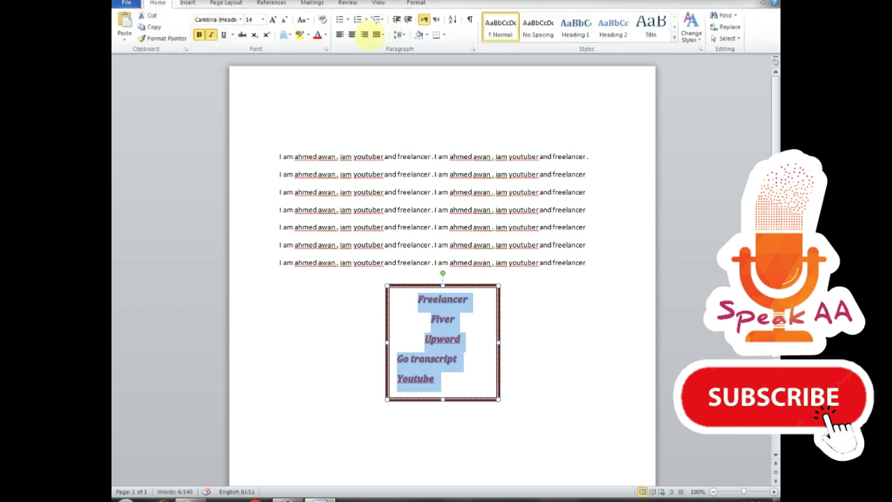
left_click(351, 34)
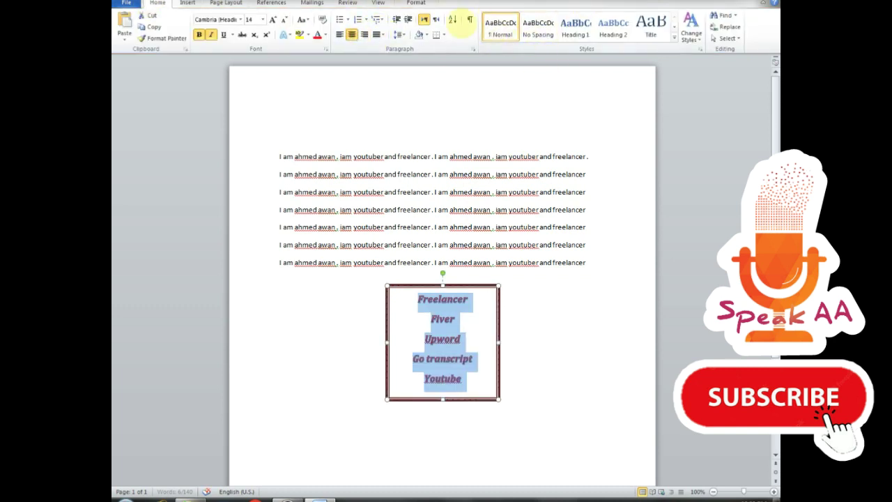
left_click(416, 2)
left_click(584, 32)
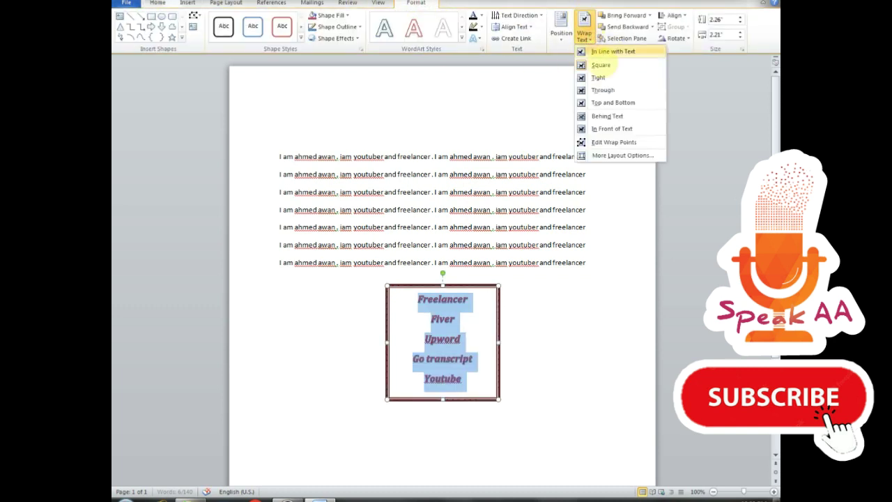
left_click(601, 65)
- Drag the text box up and to the right beside the top paragraphs
left_click(473, 284)
left_click_drag(473, 285, 454, 159)
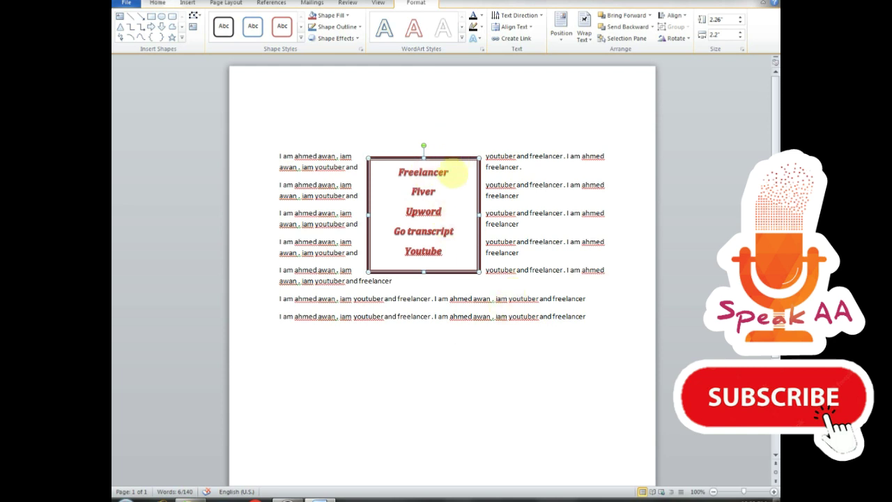
left_click_drag(448, 158, 591, 150)
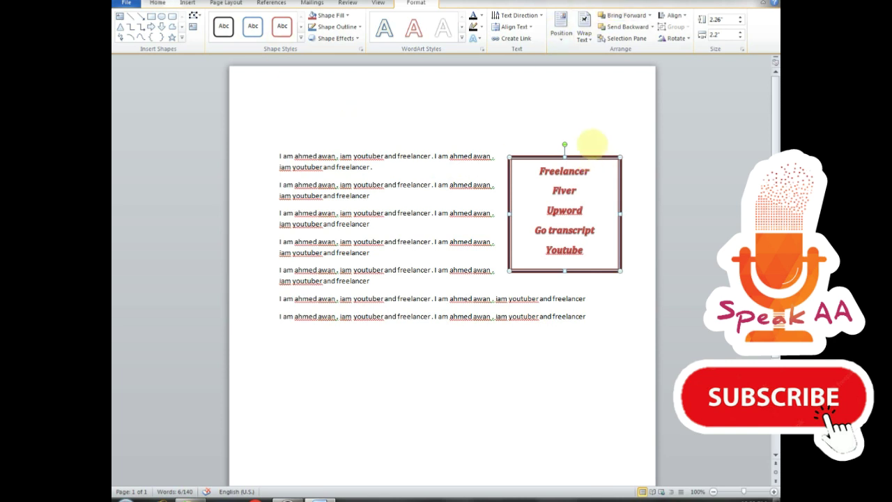
mouse_move(592, 155)
left_mouse_down()
mouse_move(478, 159)
mouse_move(599, 147)
left_mouse_up()
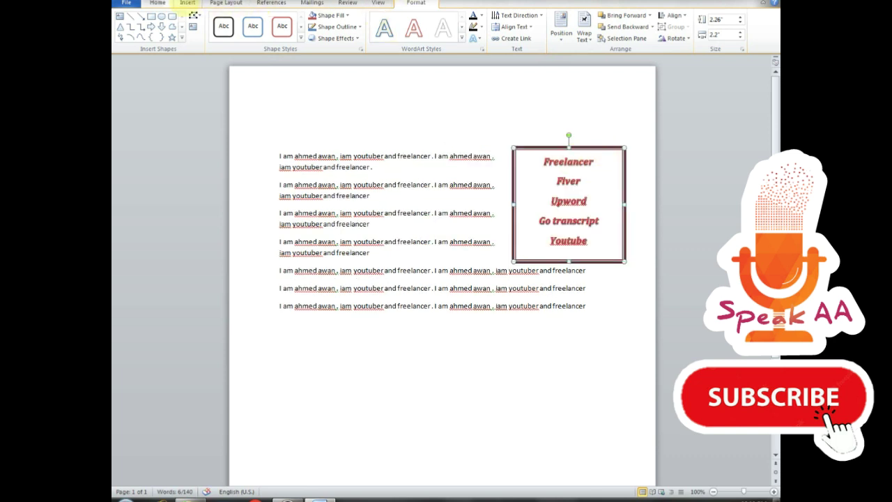
- Drag the list box into the page's top-right corner and open the Shapes gallery
left_click(187, 2)
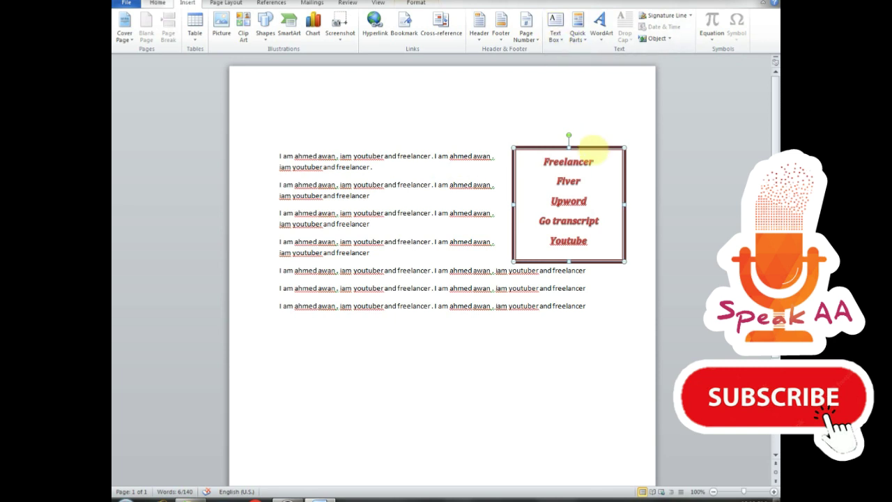
left_click_drag(592, 147, 620, 81)
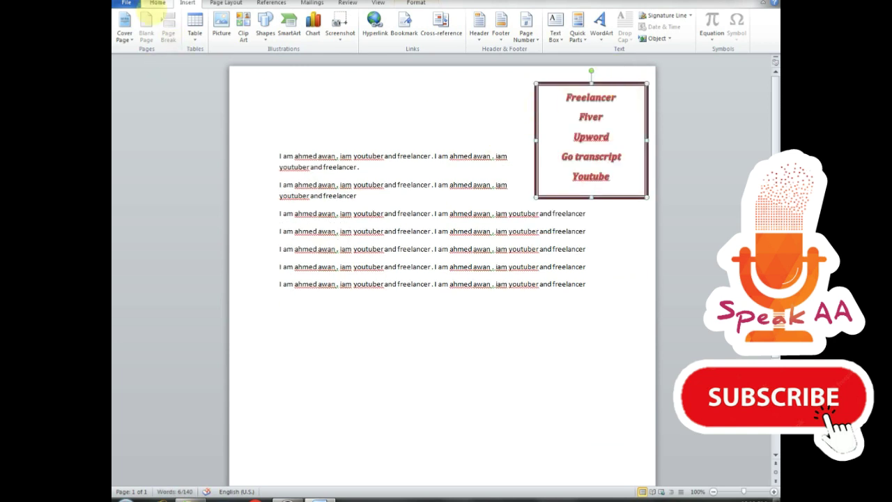
left_click(211, 2)
left_click(187, 3)
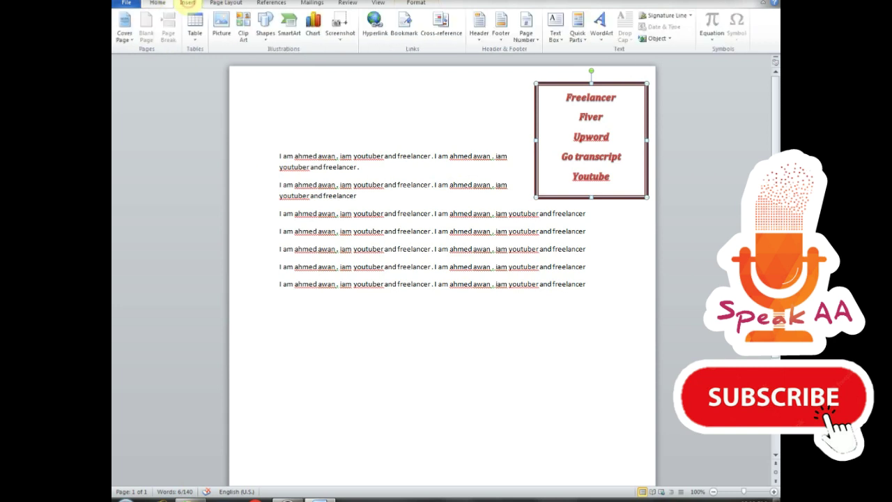
left_click(266, 29)
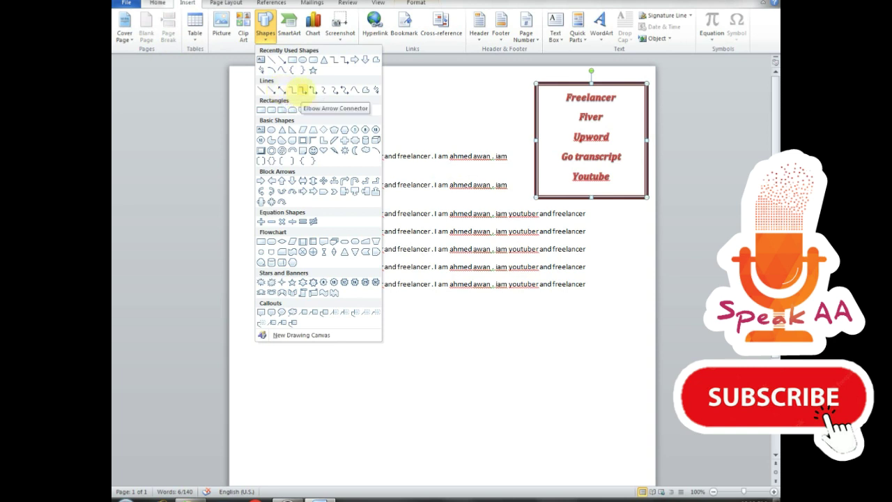
- Draw a thick black elbow arrow connector from the first line toward the list box
left_click(305, 90)
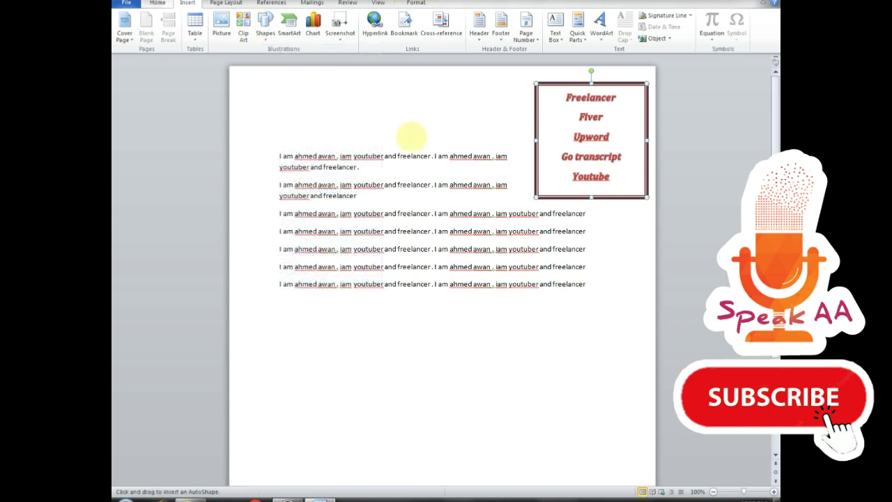
left_click_drag(409, 148, 519, 120)
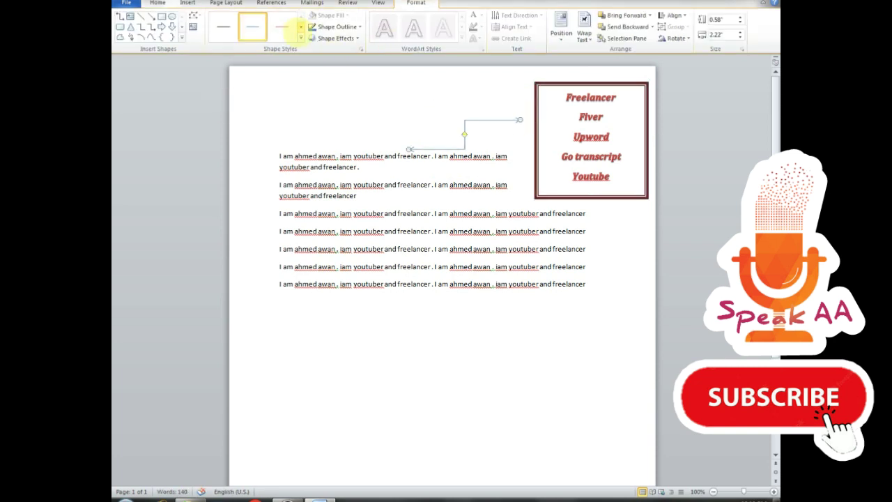
left_click(301, 38)
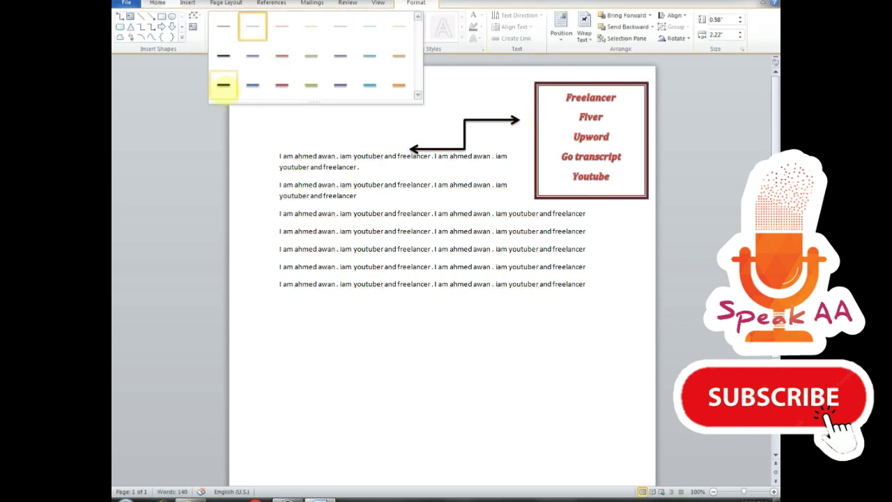
left_click(223, 84)
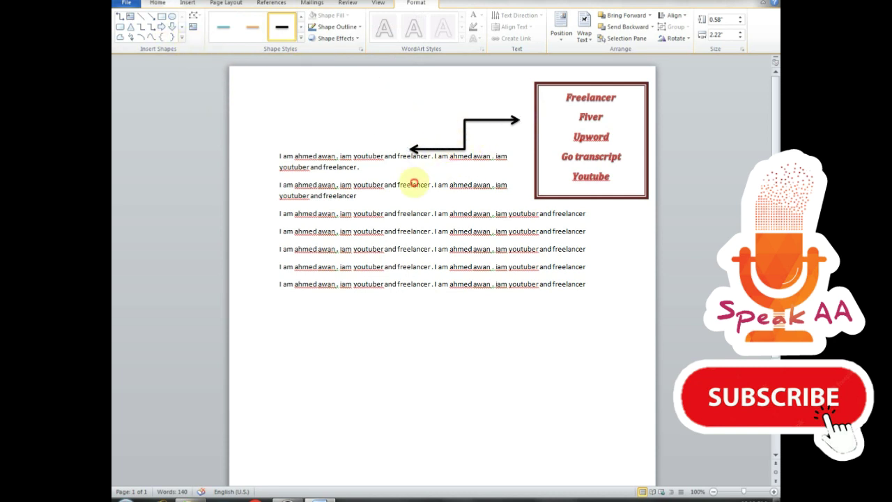
- Reattach the elbow arrow's head to the list box's left edge
left_click(413, 185)
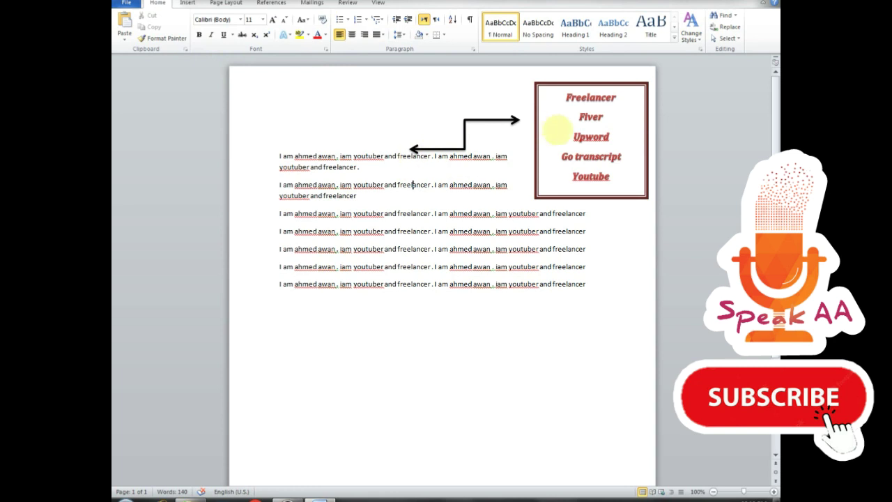
left_click(518, 119)
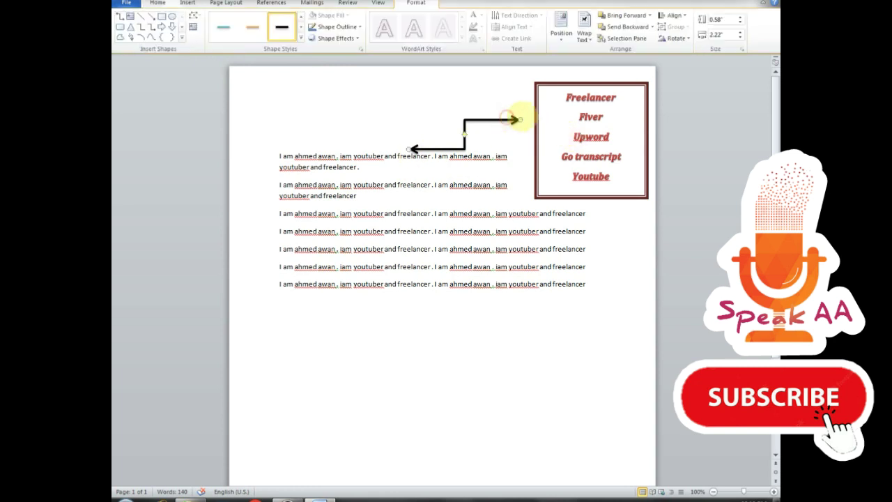
left_click_drag(520, 118, 541, 120)
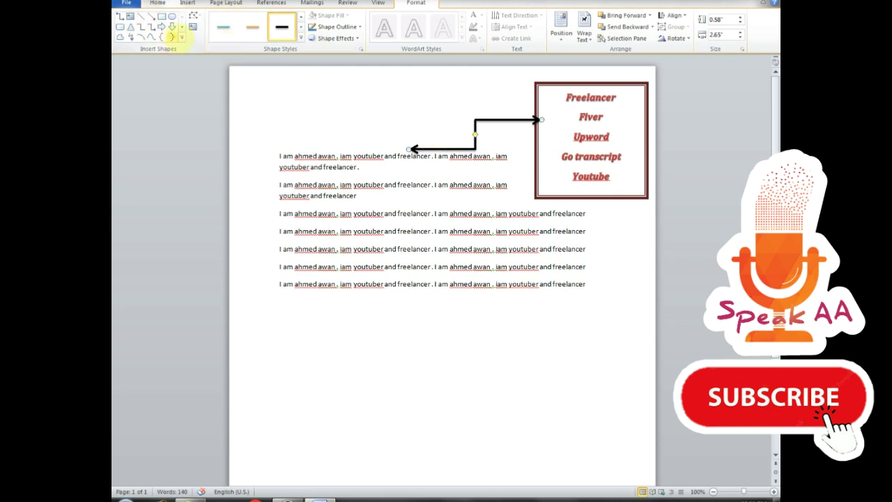
left_click(181, 37)
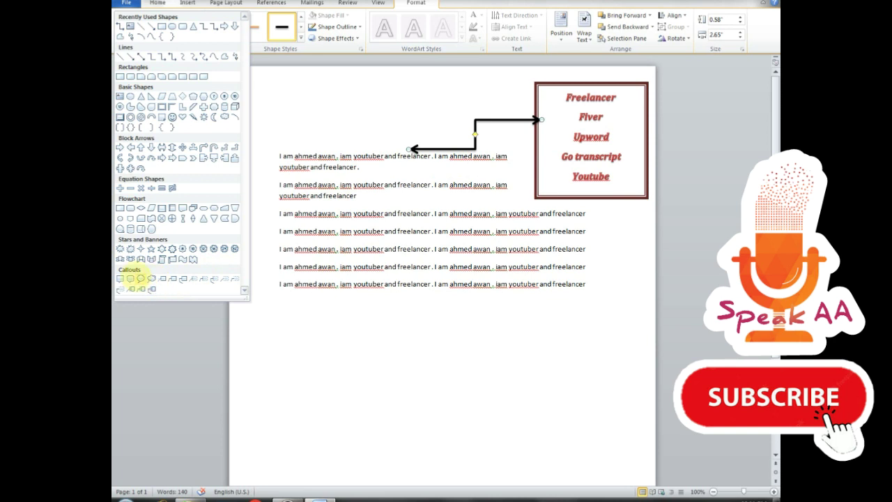
- Draw an oval callout above the arrow and nudge it slightly left and down
left_click(141, 278)
left_click_drag(396, 133, 514, 79)
left_click_drag(446, 80, 426, 93)
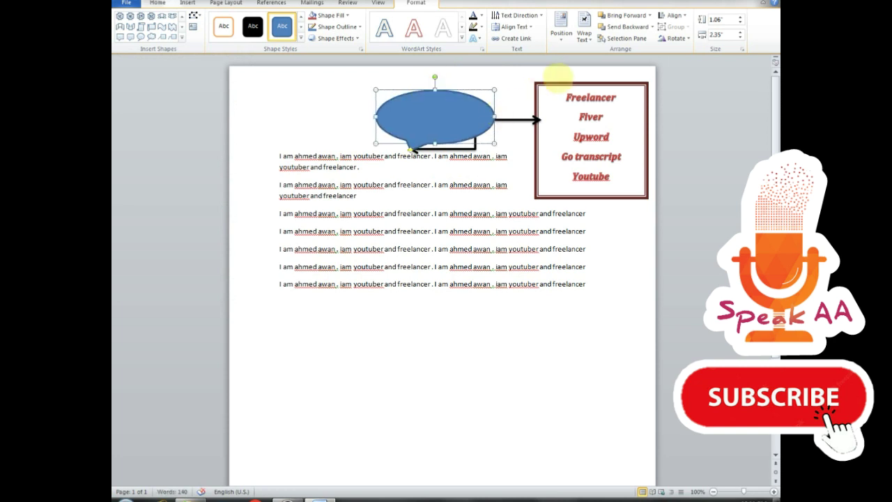
- Delete the elbow arrow, the bordered Freelancer list box and the oval callout
left_click(533, 119)
key("Delete")
left_click(548, 84)
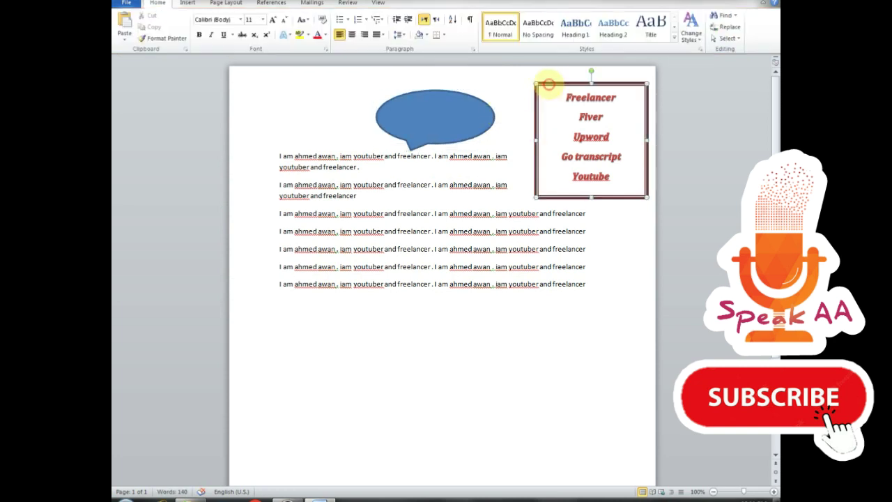
key("Delete")
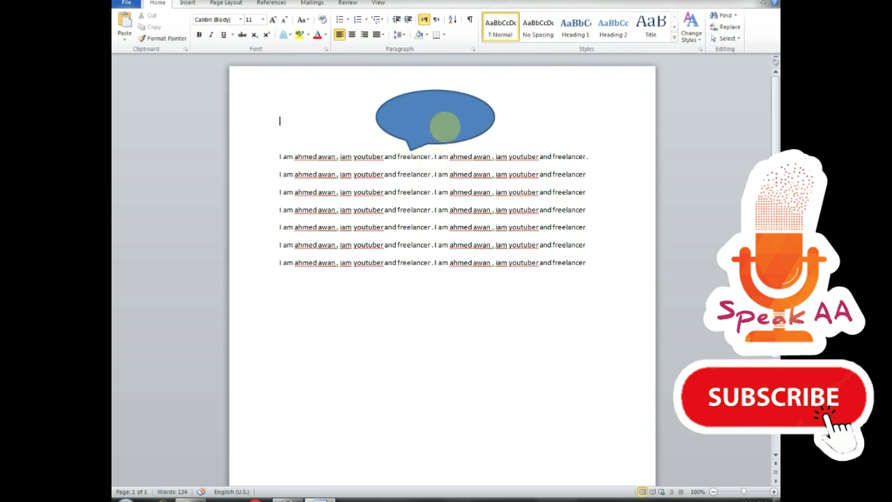
left_click(430, 118)
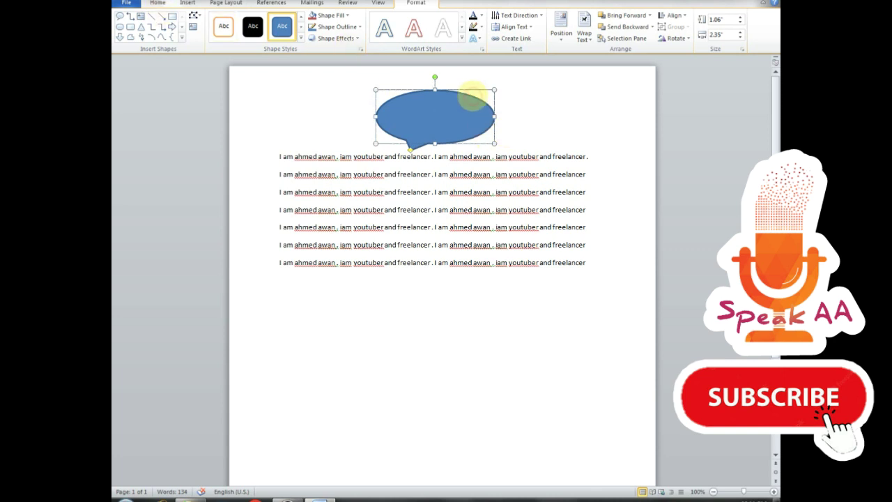
key("Delete")
left_click(189, 3)
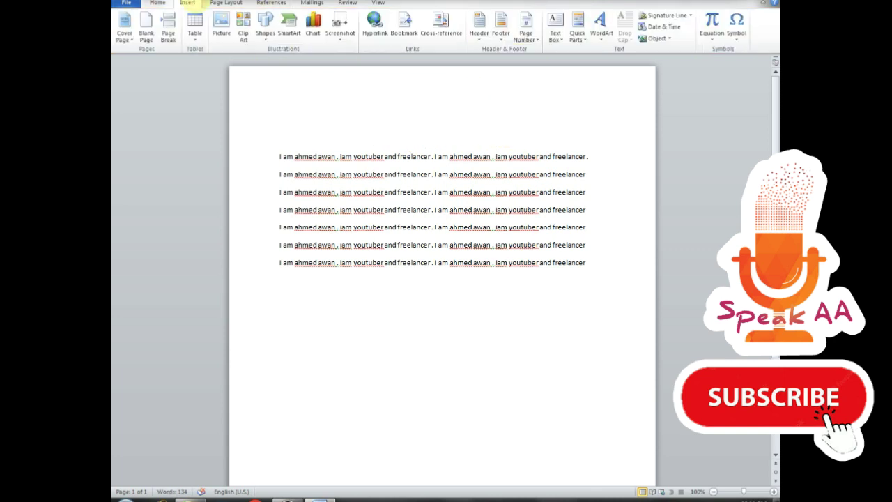
- Insert the 'home' AutoText entry from Quick Parts above the repeated lines
left_click(578, 29)
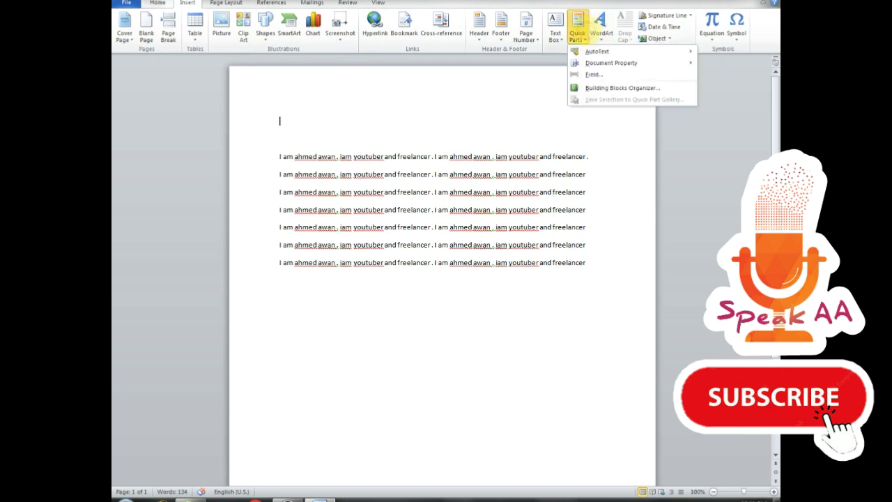
mouse_move(596, 51)
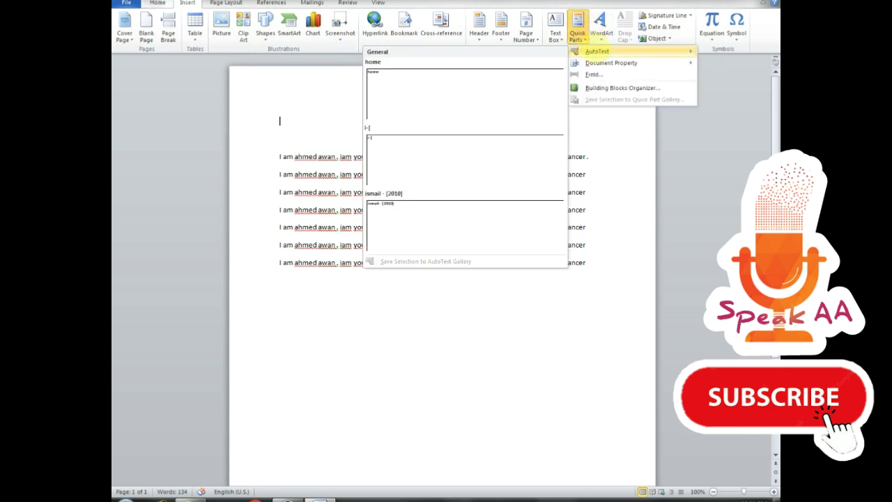
left_click(478, 85)
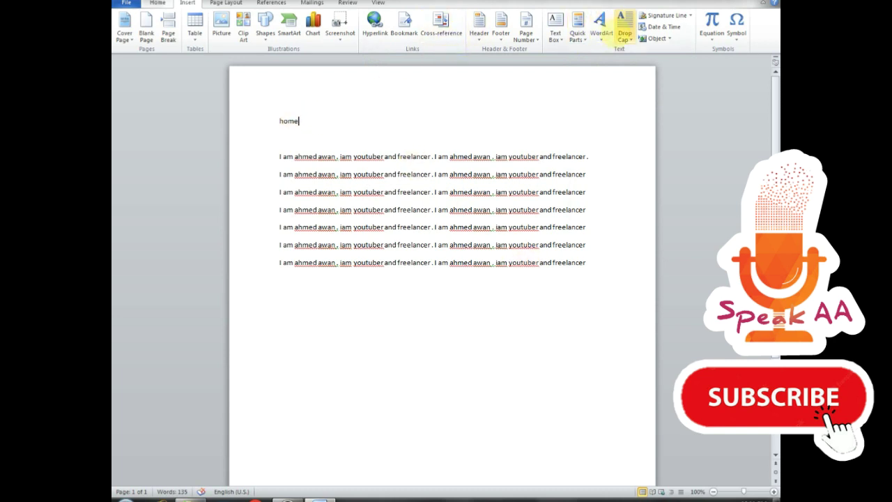
left_click(579, 32)
mouse_move(629, 60)
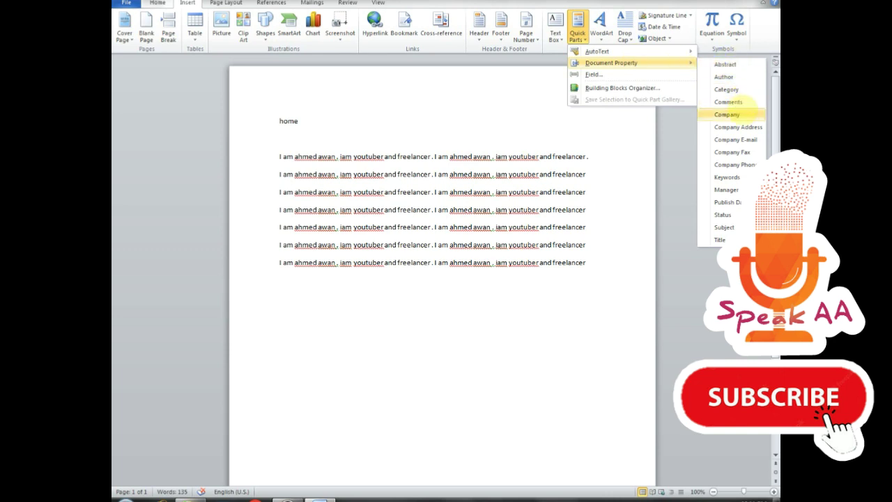
- Insert the Company E-mail document property after 'home' and enter the company's e-mail address
left_click(735, 140)
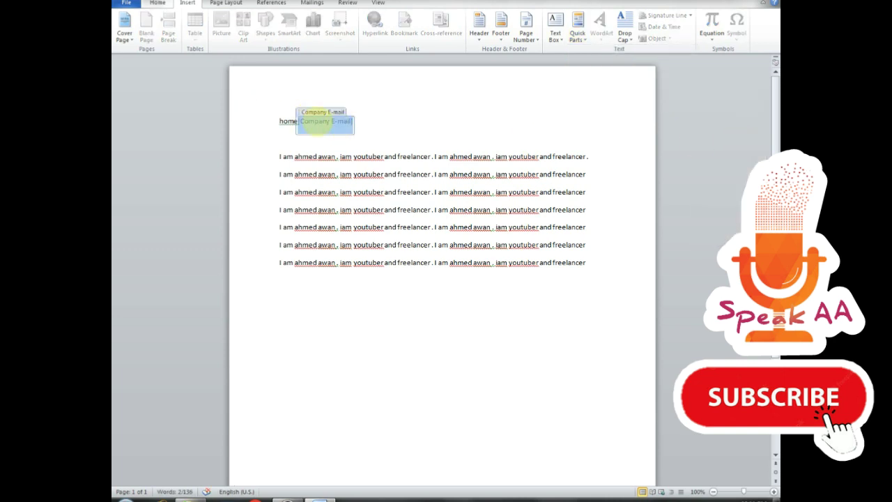
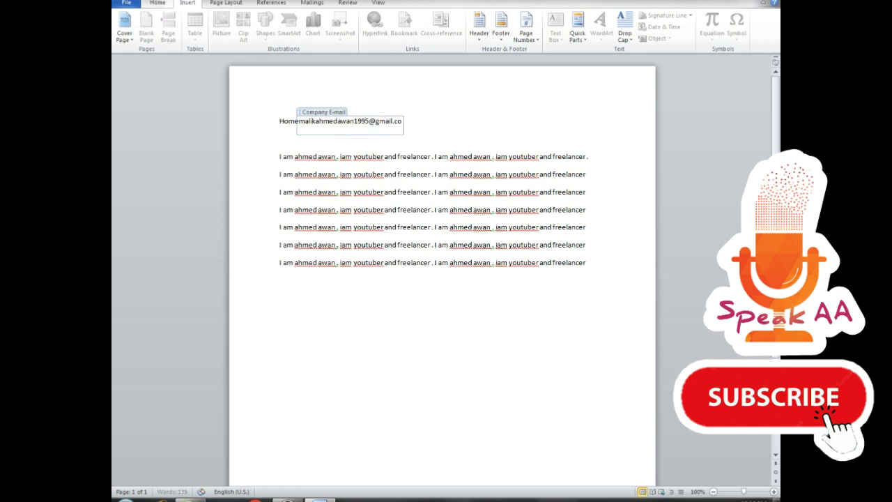
left_click(572, 123)
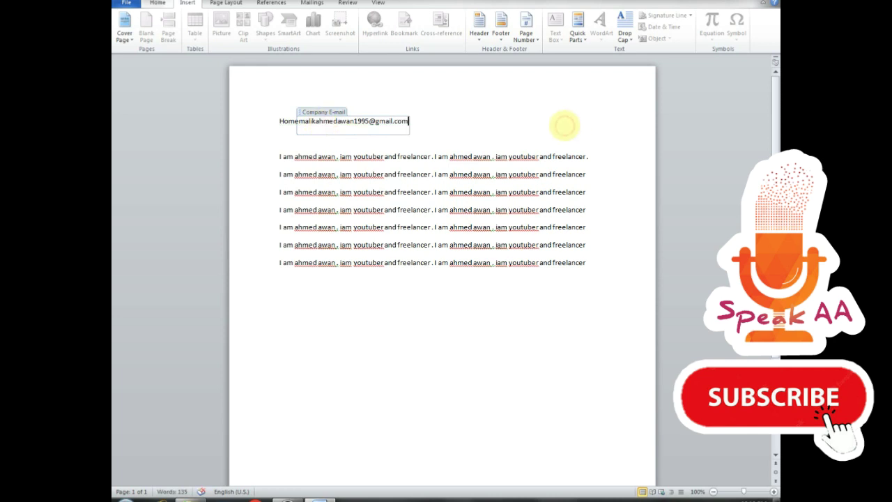
left_click(565, 125)
left_click(354, 121)
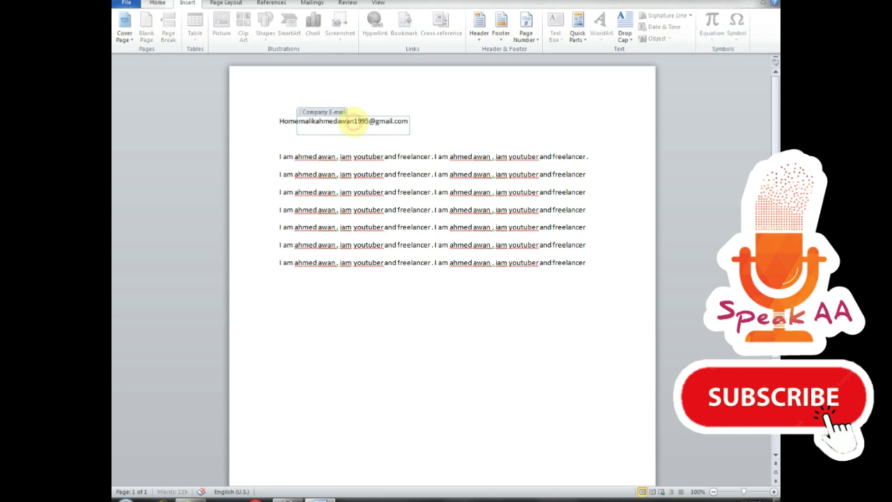
left_click(443, 138)
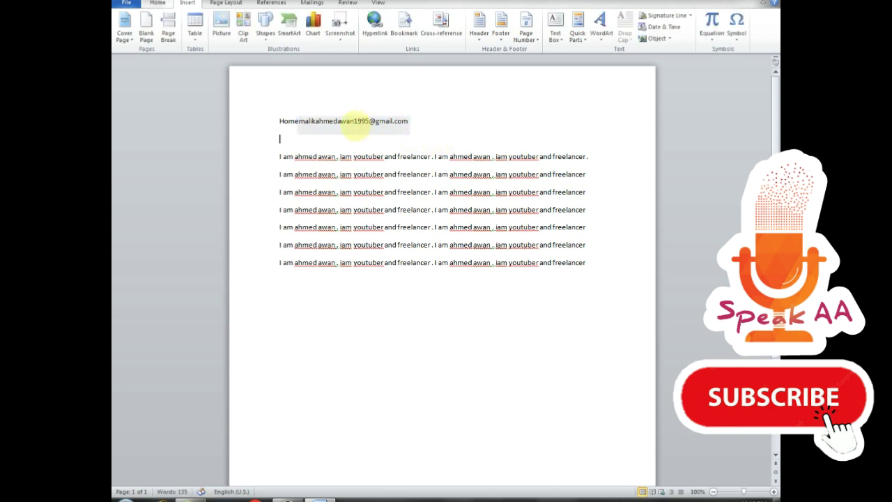
left_click(355, 124)
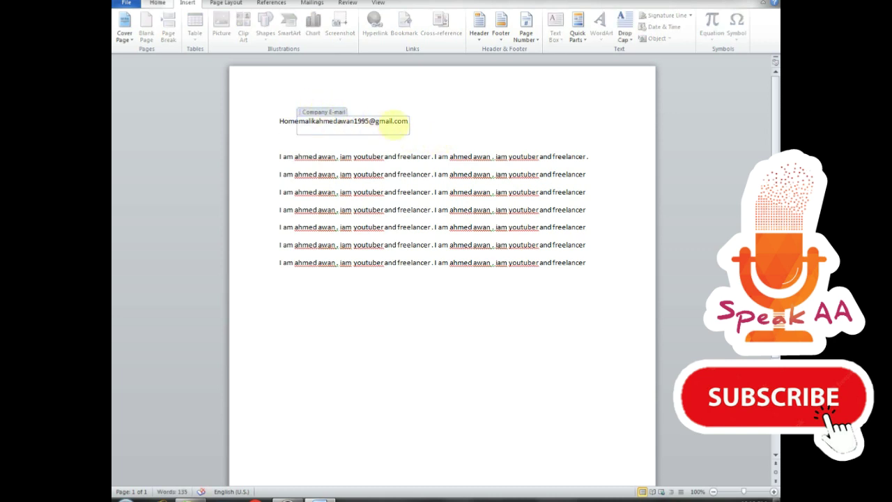
- Delete the e-mail address, the Company E-mail placeholder and the whole Home line
left_click_drag(410, 120, 299, 120)
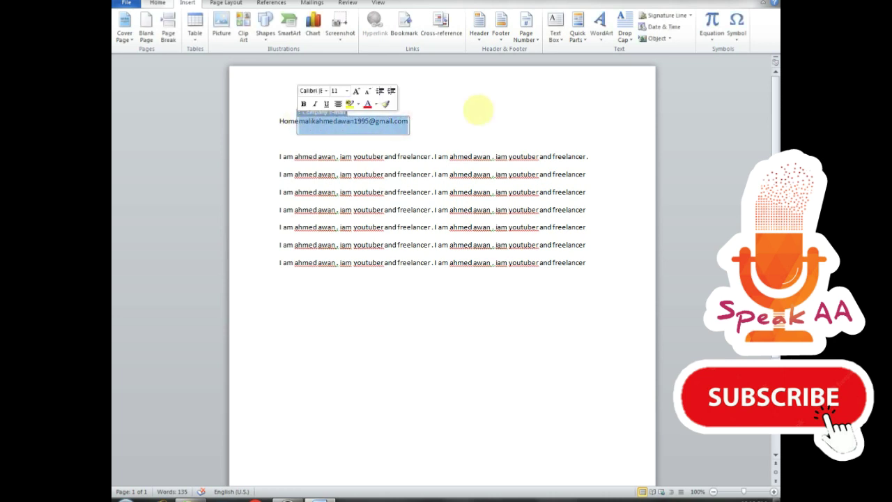
key("BackSpace")
left_click(522, 117)
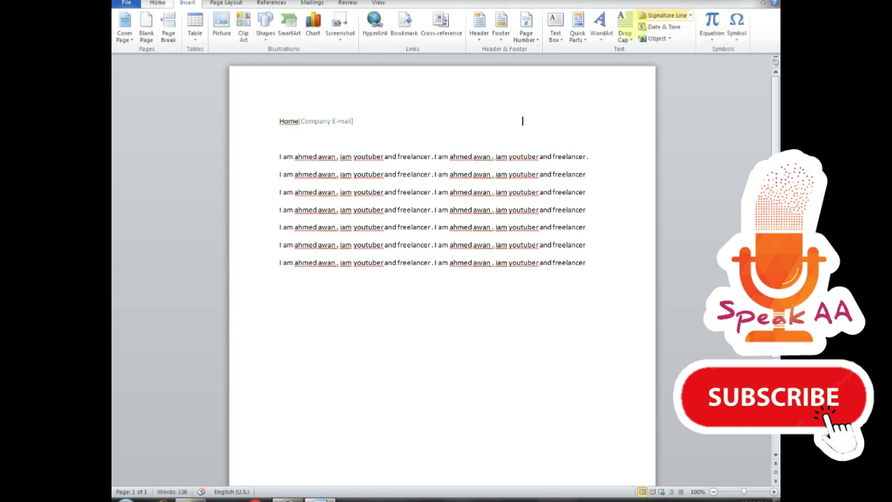
left_click(356, 122)
key("BackSpace")
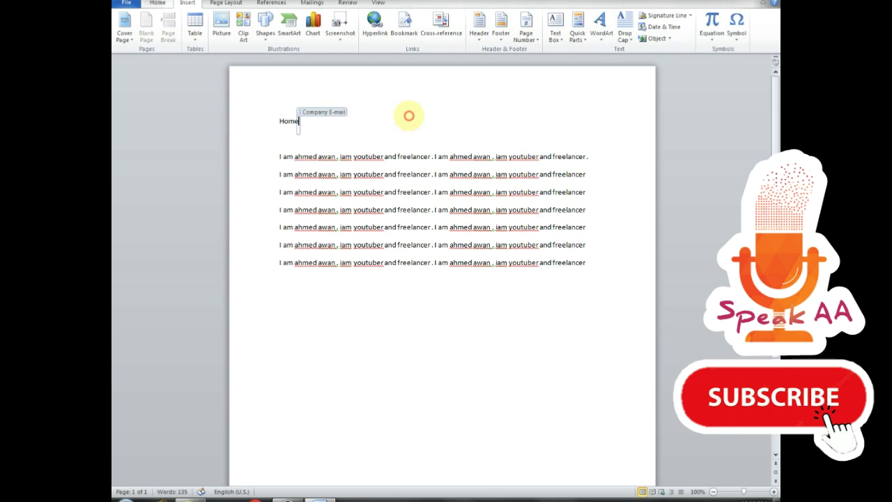
left_click(204, 106)
key("BackSpace")
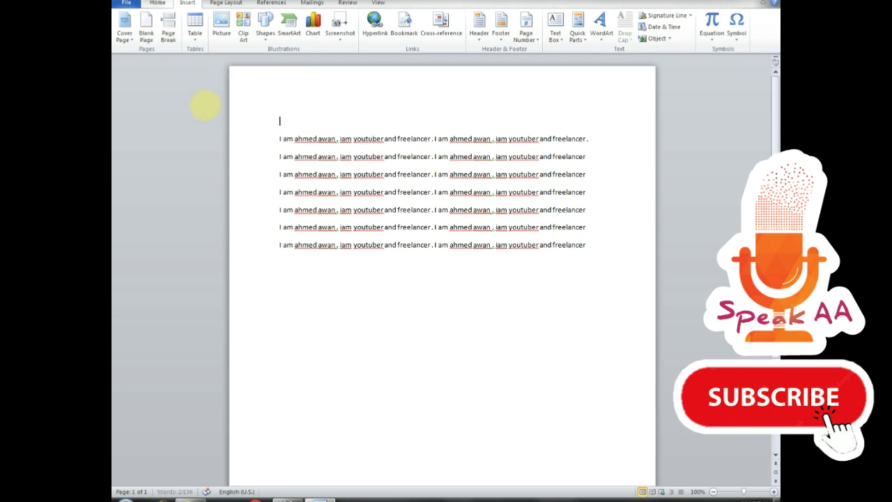
- Bring up the WordArt style choices on the Insert tab
left_click(578, 31)
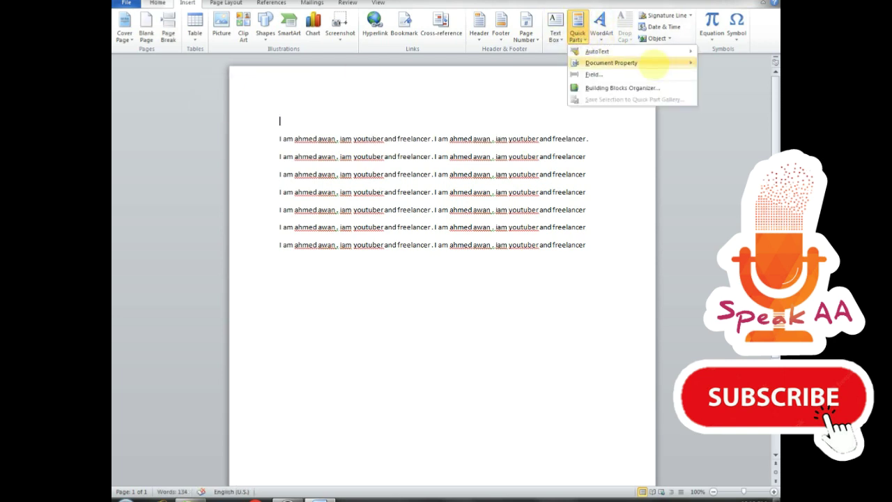
mouse_move(658, 63)
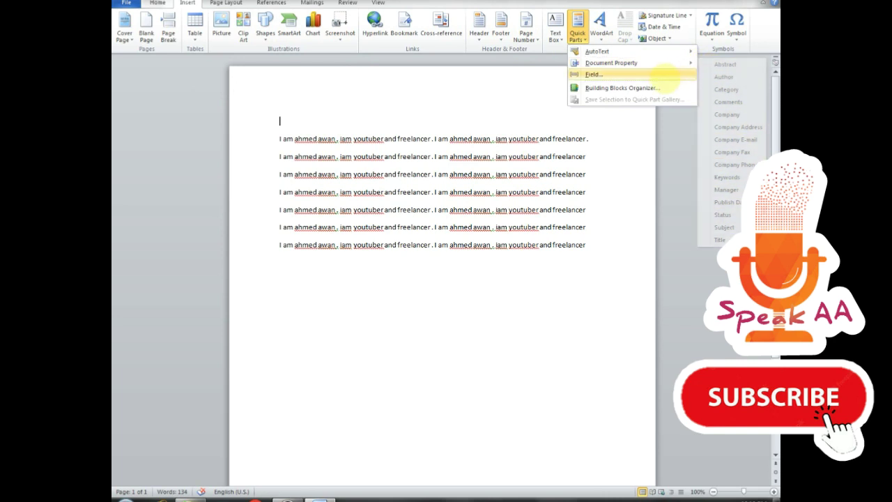
left_click(600, 28)
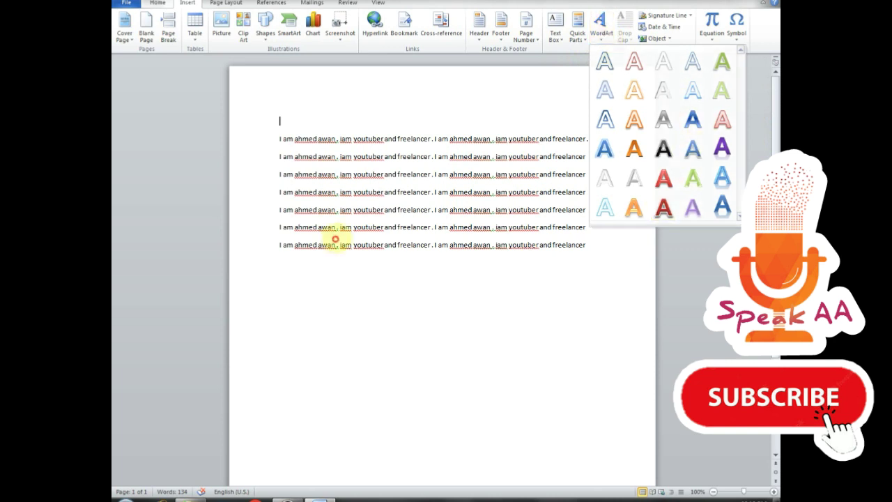
- Delete all body text after the four-word opening phrase
left_click(337, 237)
left_click_drag(337, 139, 587, 245)
key("Delete")
- Turn the remaining opening phrase into red, shadowed WordArt
triple_click(203, 123)
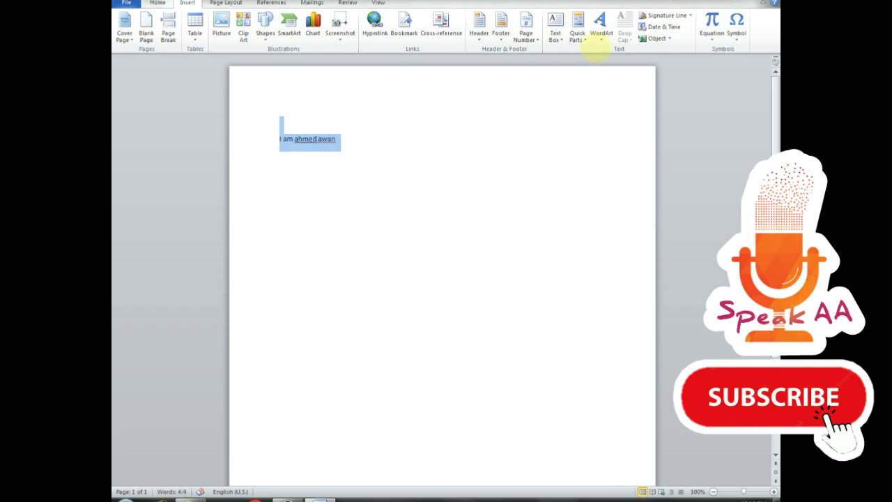
left_click(601, 27)
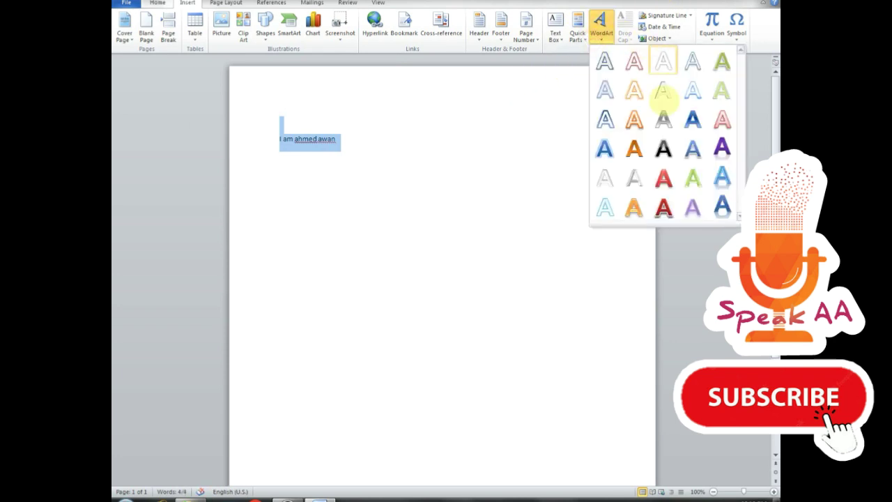
left_click(664, 208)
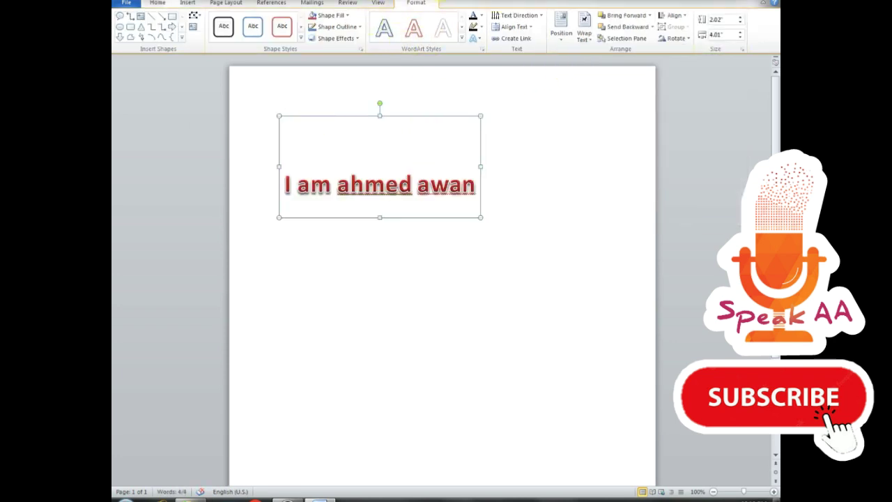
- Enlarge the WordArt frame to 2.39" by 4.01"
mouse_move(378, 133)
left_mouse_down()
mouse_move(377, 160)
mouse_move(380, 141)
left_mouse_up()
key("Delete")
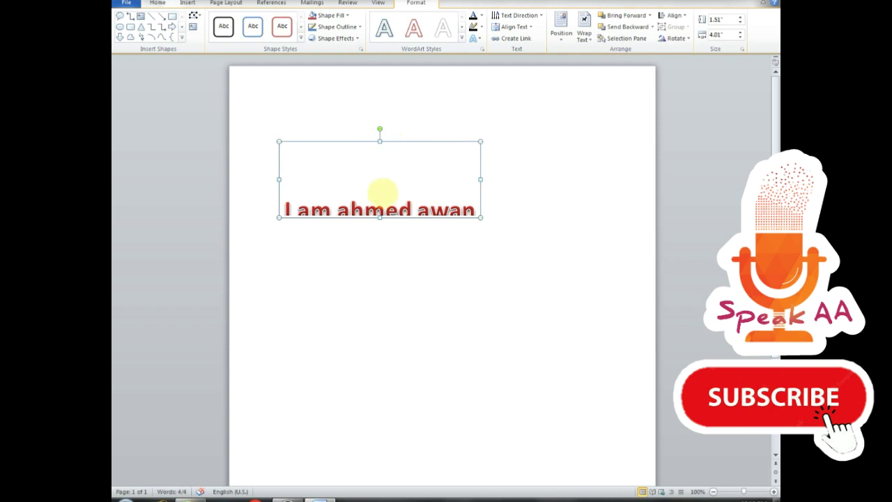
left_click_drag(380, 218, 380, 259)
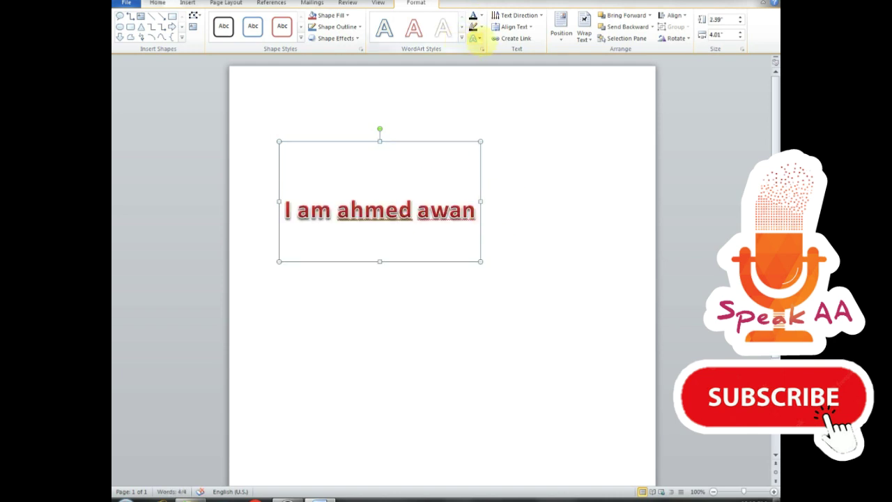
- Add a reflection beneath the red WordArt text
left_click(476, 38)
mouse_move(505, 80)
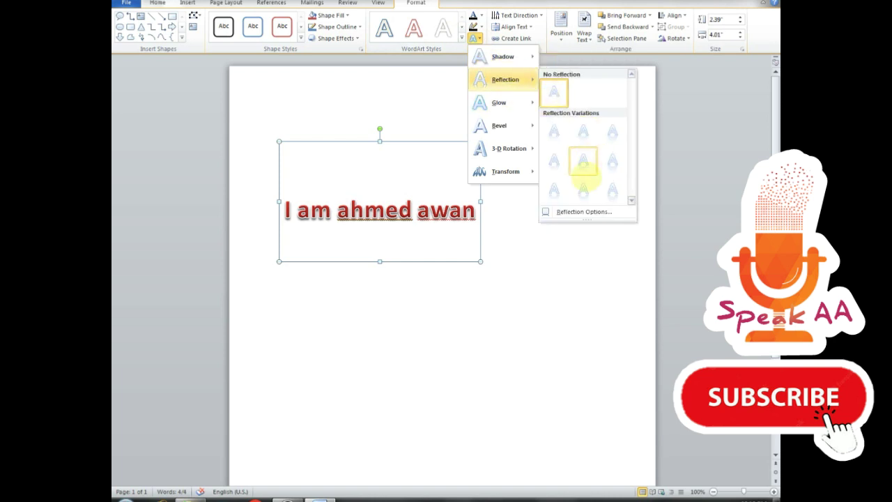
left_click(583, 189)
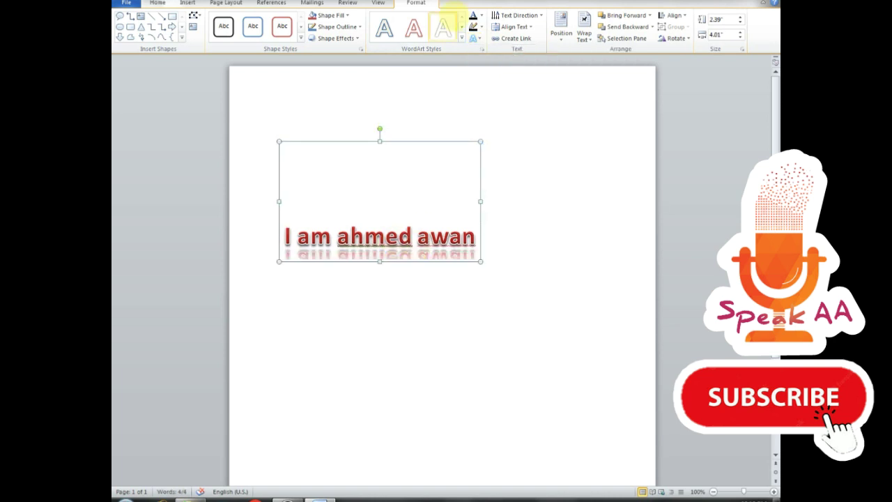
- Apply a Perspective 3-D rotation preset to the WordArt text
left_click(476, 39)
mouse_move(499, 102)
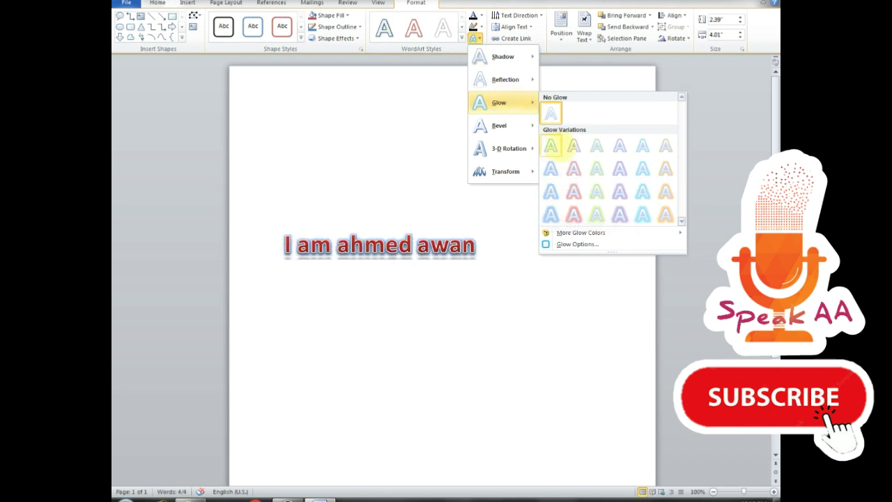
mouse_move(520, 127)
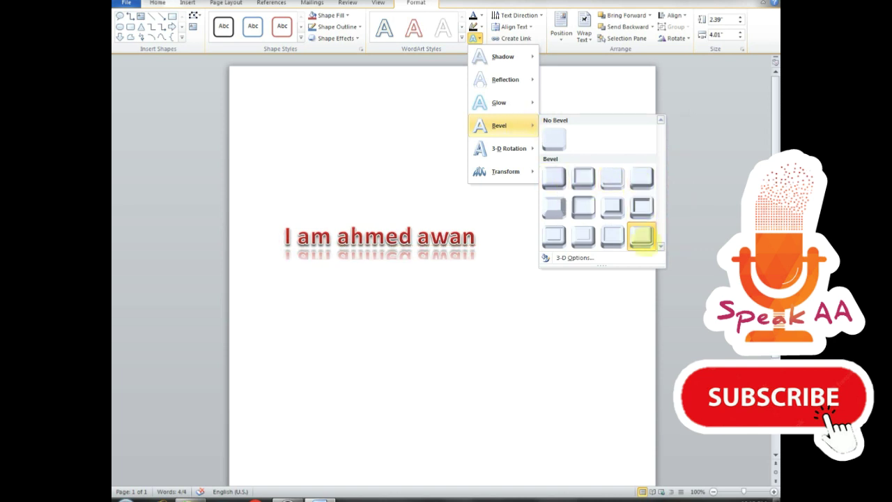
mouse_move(508, 148)
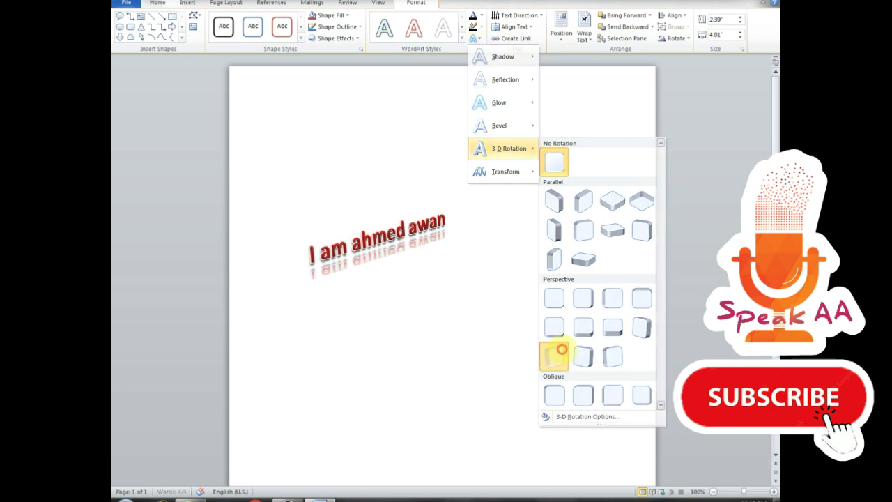
left_click(554, 356)
- Resize the WordArt frame to 2.33" by 3.72", narrower and taller
left_click_drag(379, 143, 381, 181)
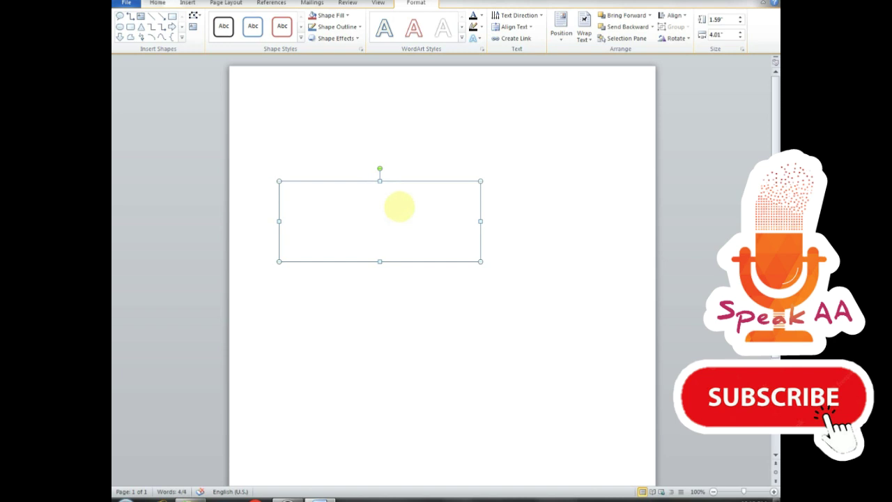
key("ctrl+z")
mouse_move(480, 142)
left_mouse_down()
mouse_move(425, 103)
mouse_move(365, 116)
mouse_move(408, 113)
mouse_move(465, 145)
left_mouse_up()
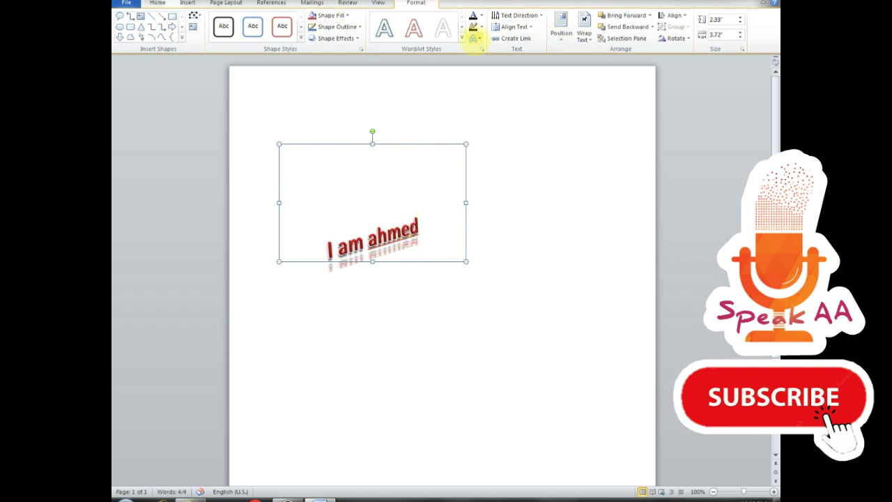
- Preview the Transform text warps, then expand the full Shape Styles gallery
left_click(475, 38)
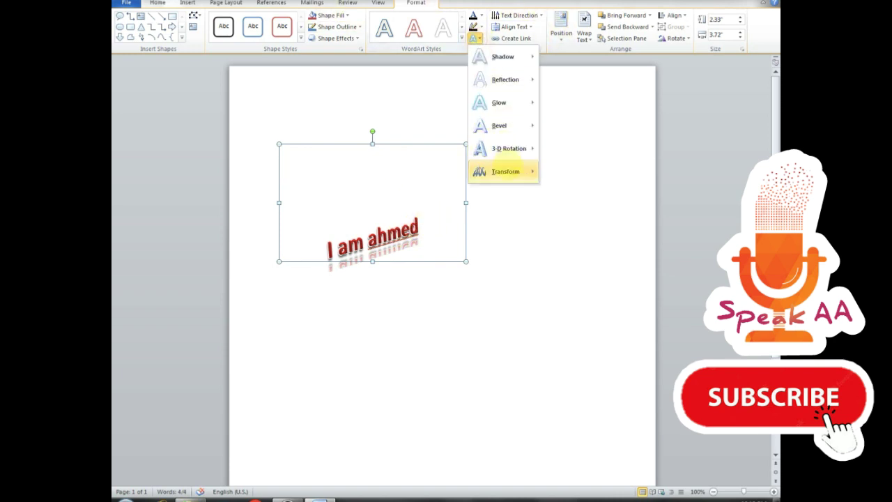
mouse_move(503, 171)
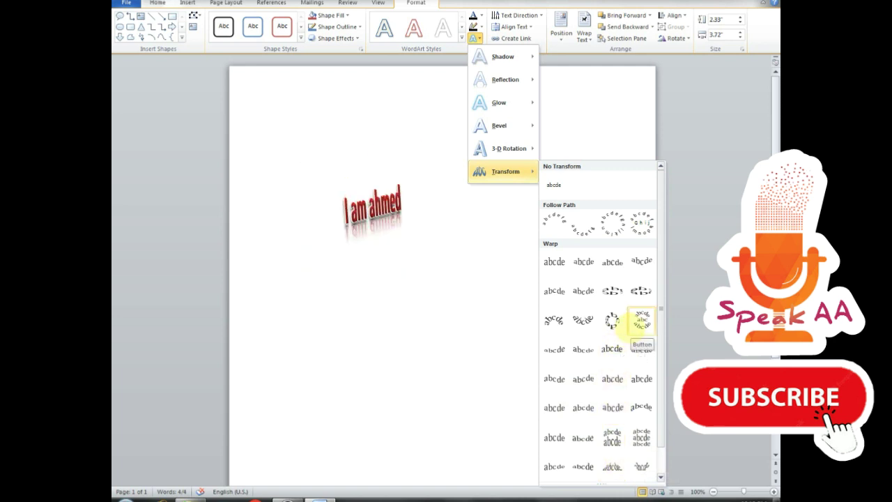
left_click(301, 37)
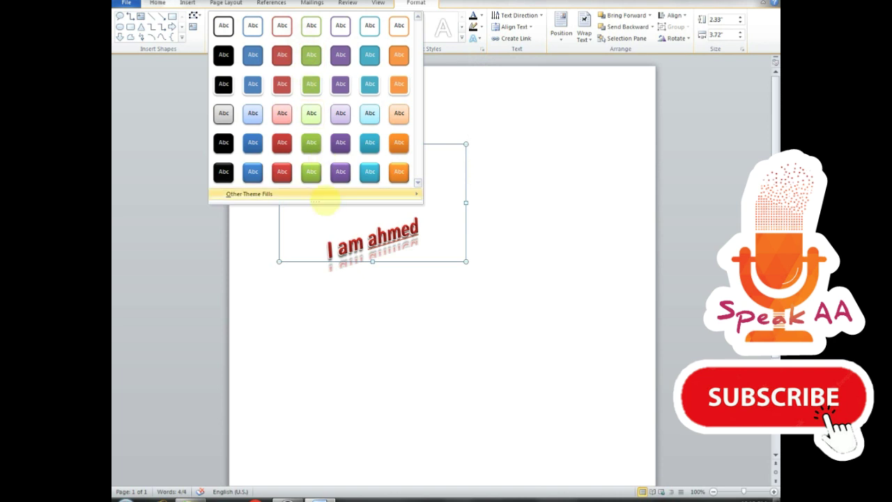
- Apply the green Intense Effect shape style and Middle text alignment to the box
left_click(312, 174)
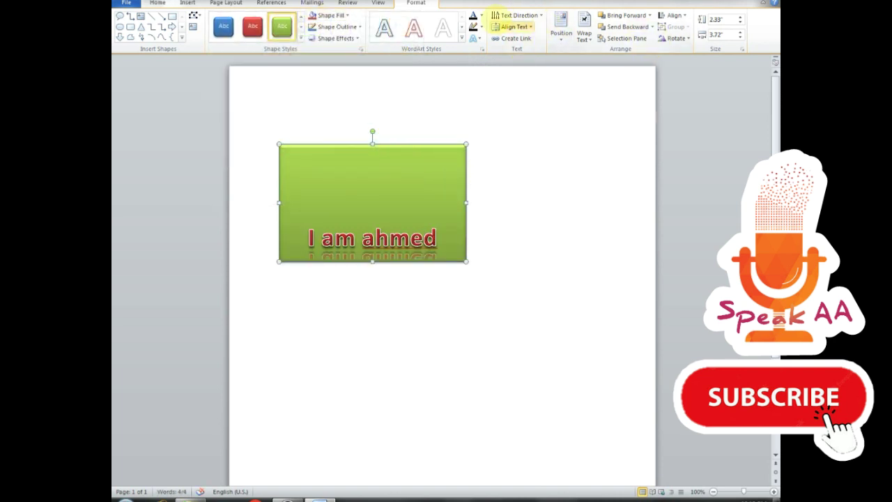
left_click(513, 26)
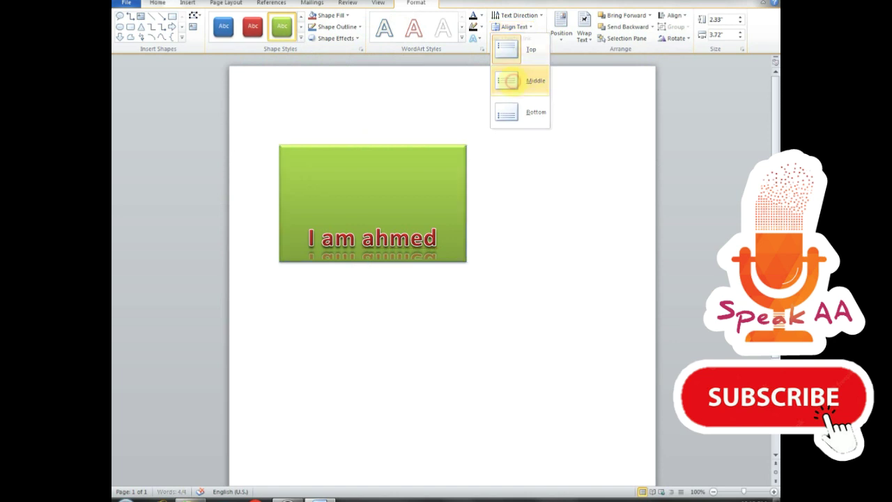
left_click(514, 81)
left_click_drag(449, 228, 319, 209)
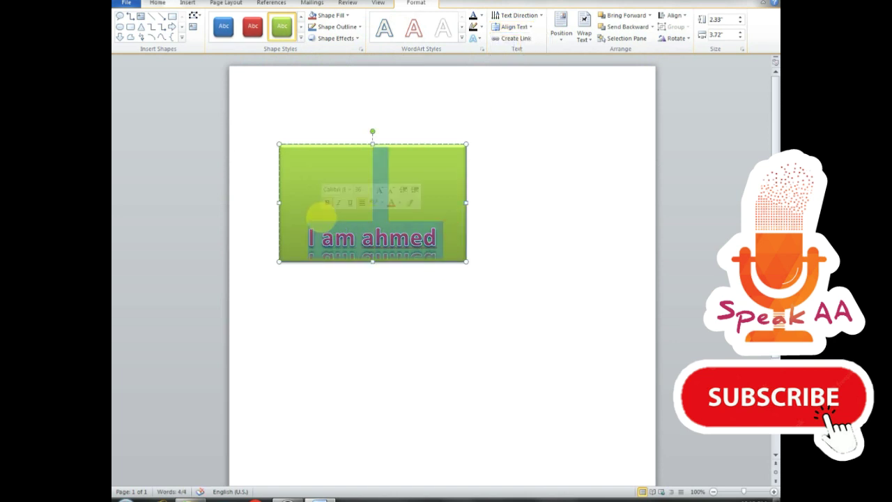
left_click(513, 27)
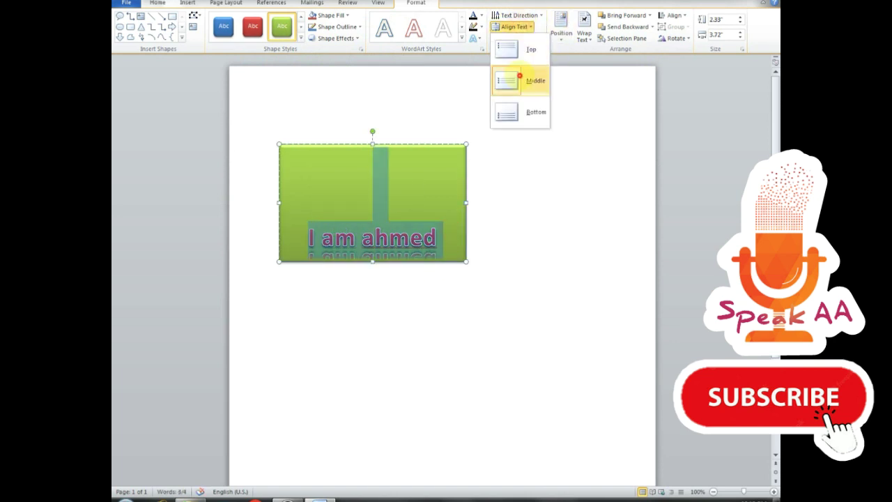
left_click(519, 78)
- Remove the empty lines and resize the box to 1.1" by 4.24" on one line
left_click(385, 211)
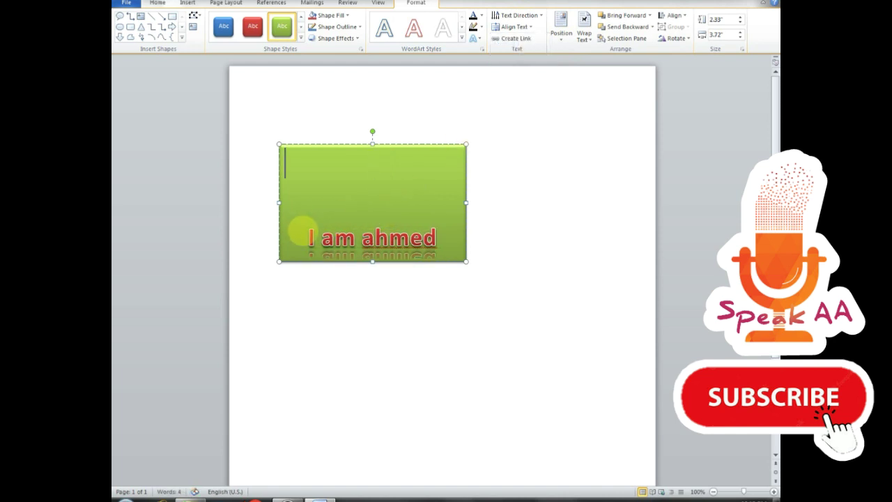
key("ctrl+l")
key("BackSpace")
key("BackSpace")
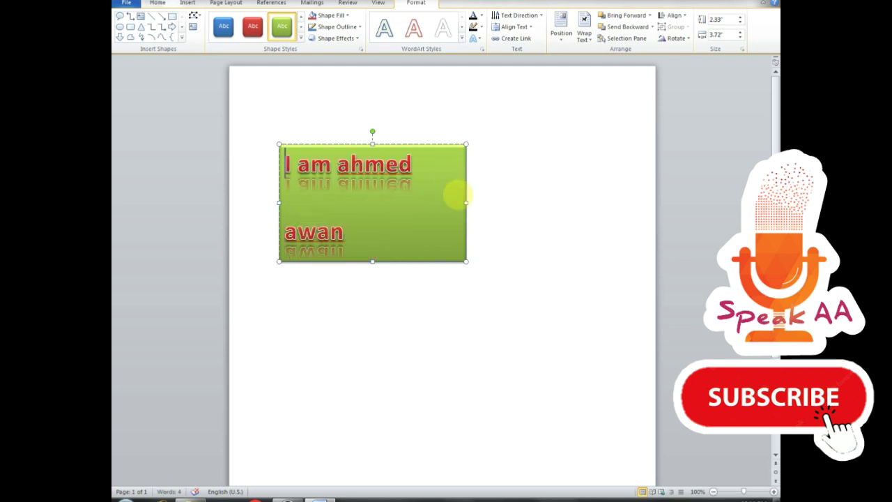
left_click_drag(466, 203, 520, 202)
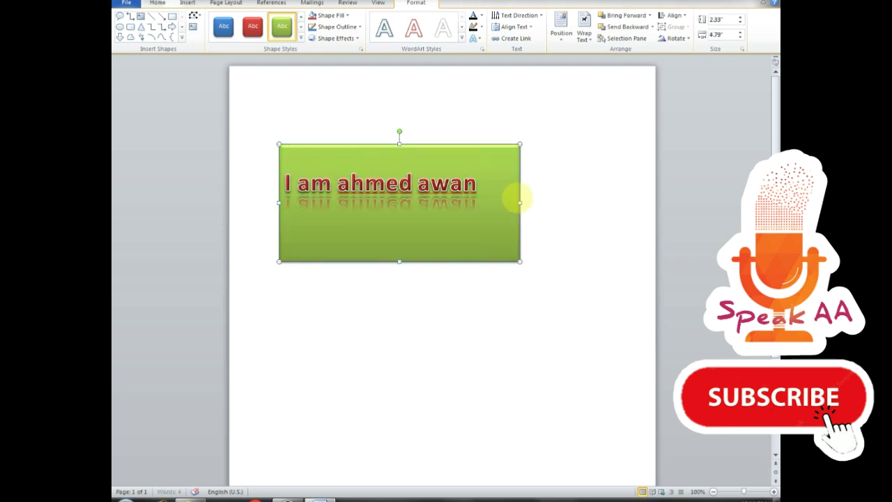
left_click_drag(399, 261, 398, 200)
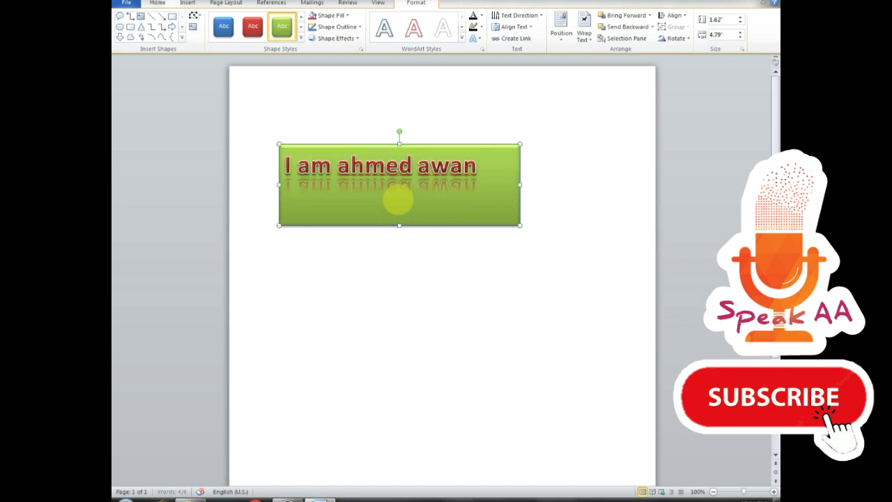
left_click_drag(521, 170, 492, 172)
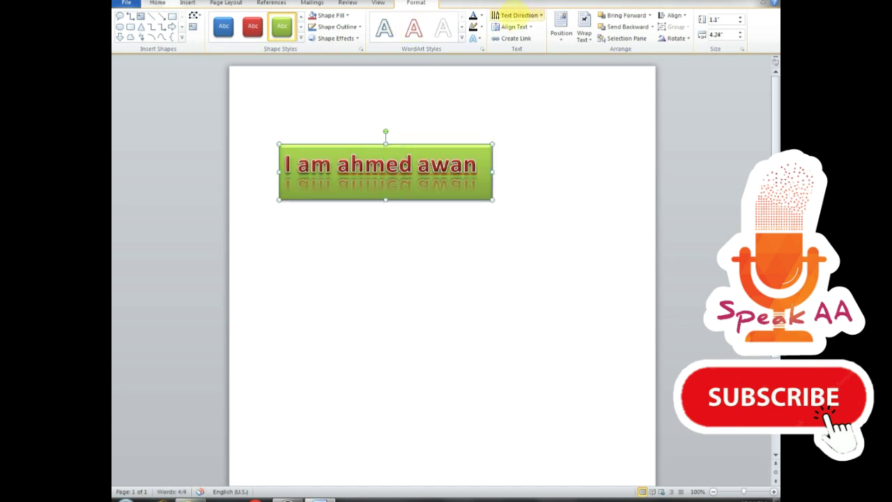
- Give the green WordArt box a Perspective 3-D rotation
left_click(462, 38)
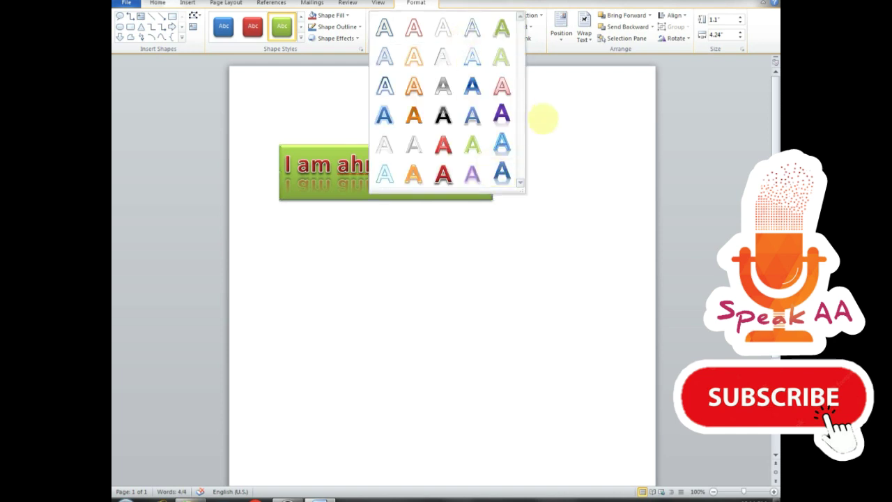
left_click(352, 40)
left_click(348, 39)
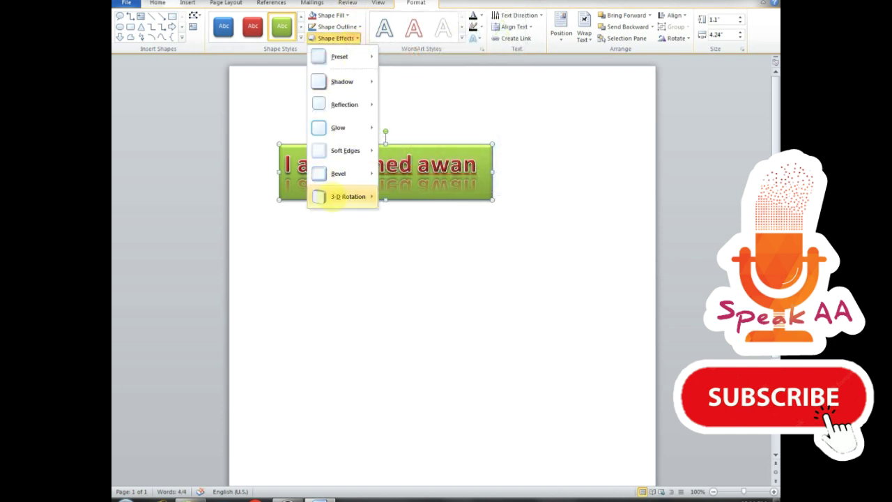
mouse_move(347, 197)
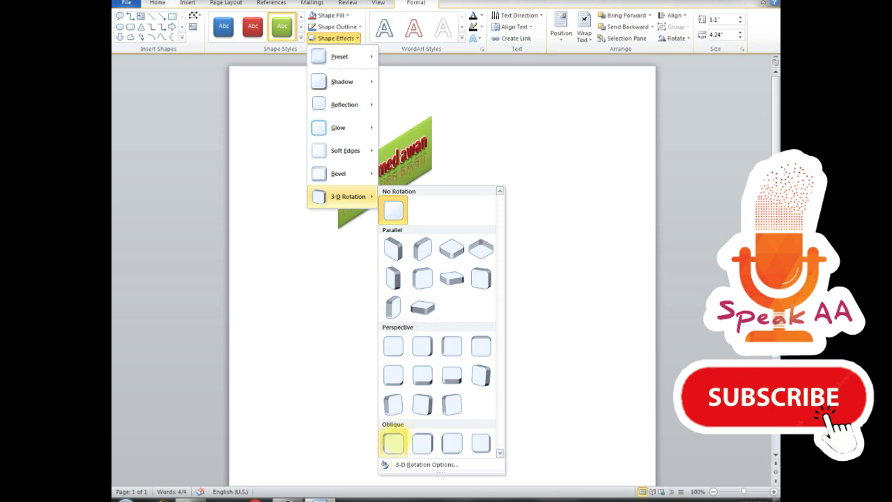
left_click(393, 404)
left_click(496, 229)
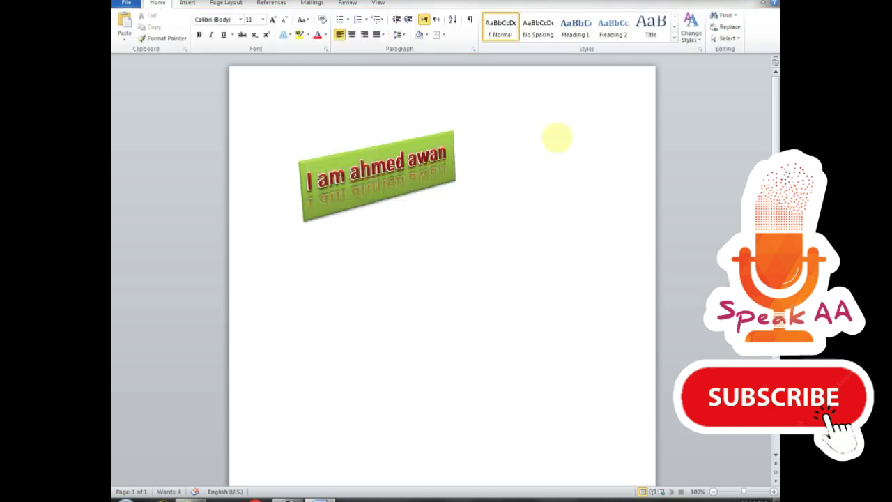
- Add a reflection variation beneath the tilted green box
left_click(449, 140)
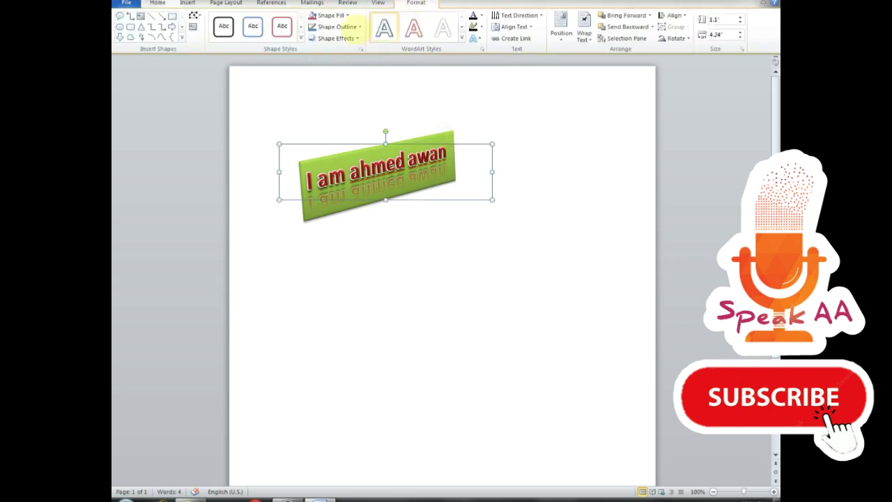
left_click(335, 38)
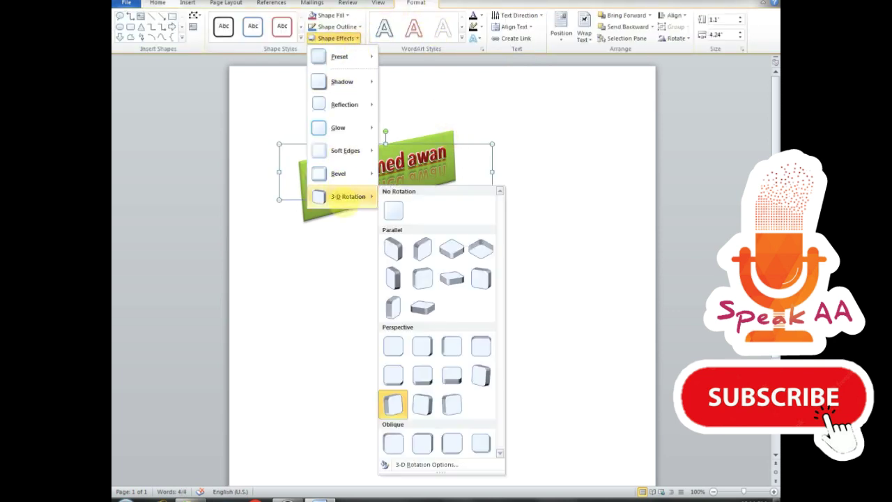
mouse_move(345, 105)
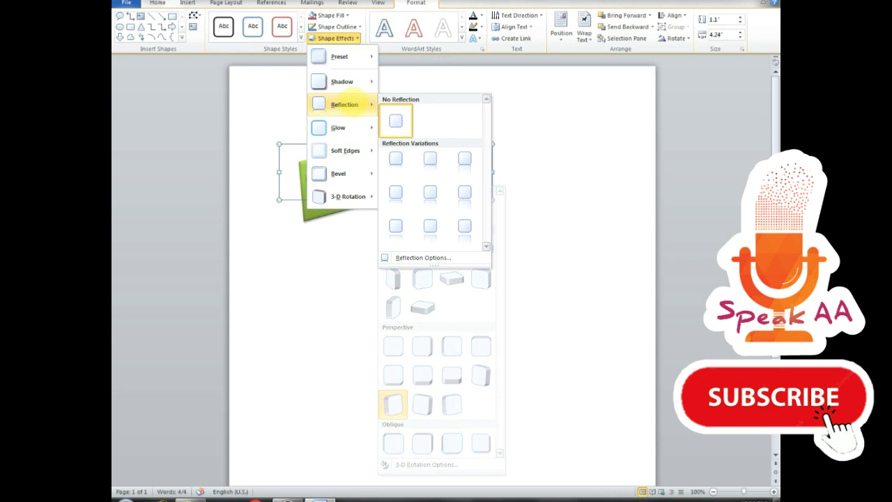
left_click(432, 222)
left_click(548, 265)
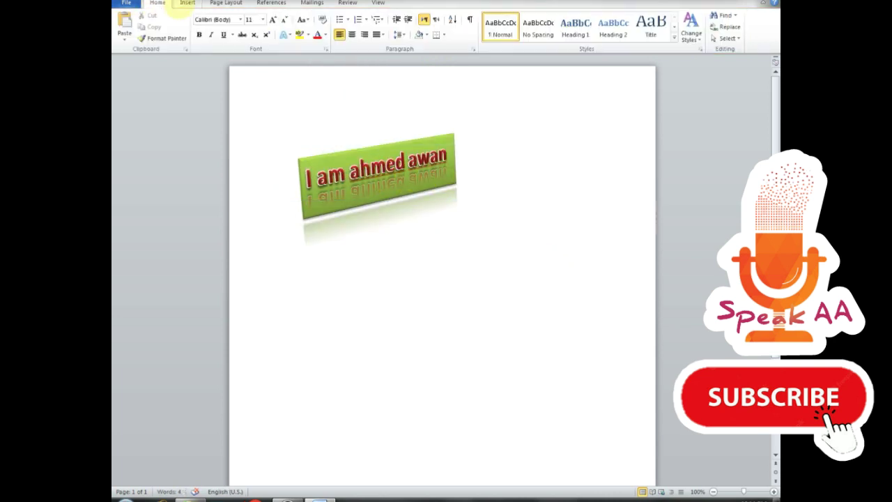
left_click(185, 4)
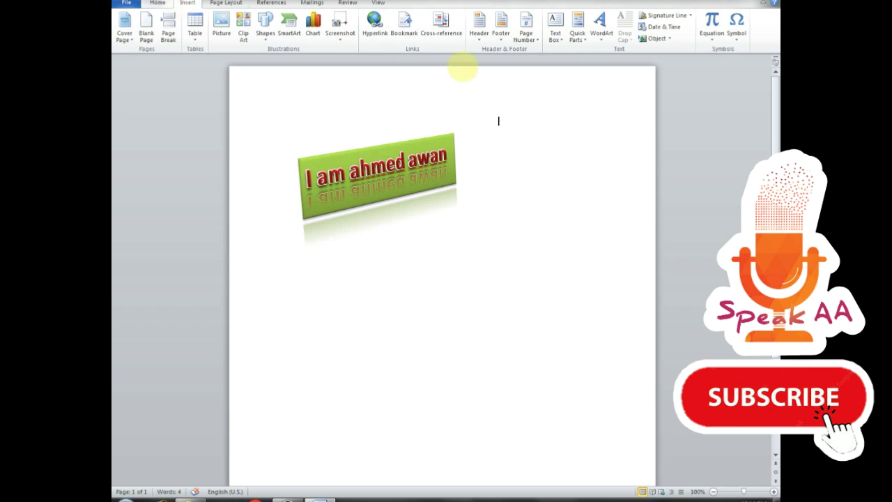
- Delete the WordArt and type a two-word name line at the page top
left_click_drag(418, 138, 429, 133)
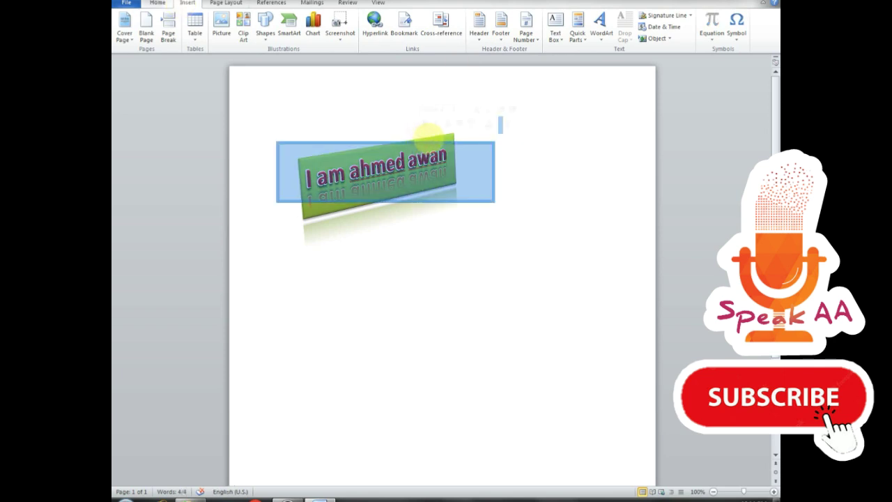
key("Delete")
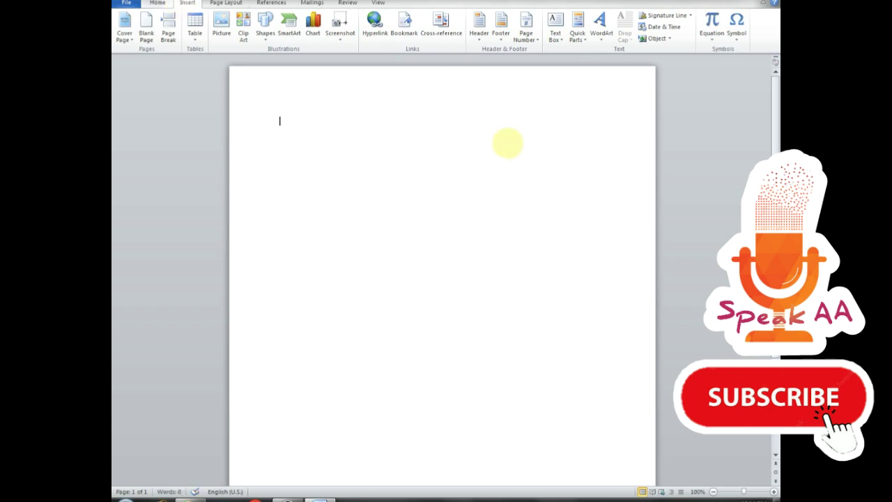
left_click(507, 143)
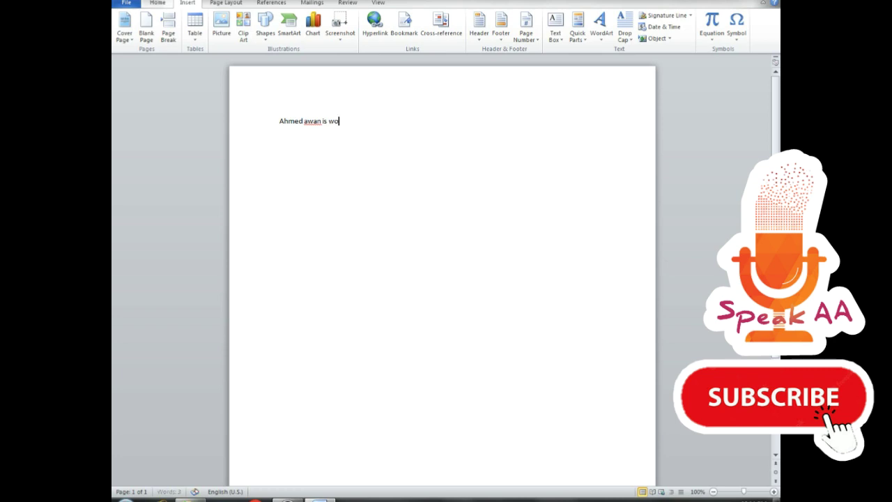
left_click(484, 126)
key("BackSpace")
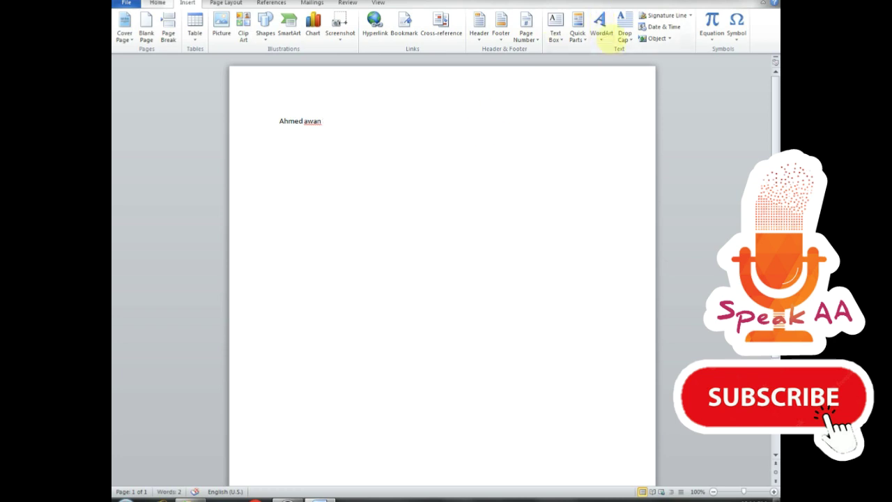
- Make the line's first letter a Dropped drop cap
left_click_drag(388, 115, 252, 115)
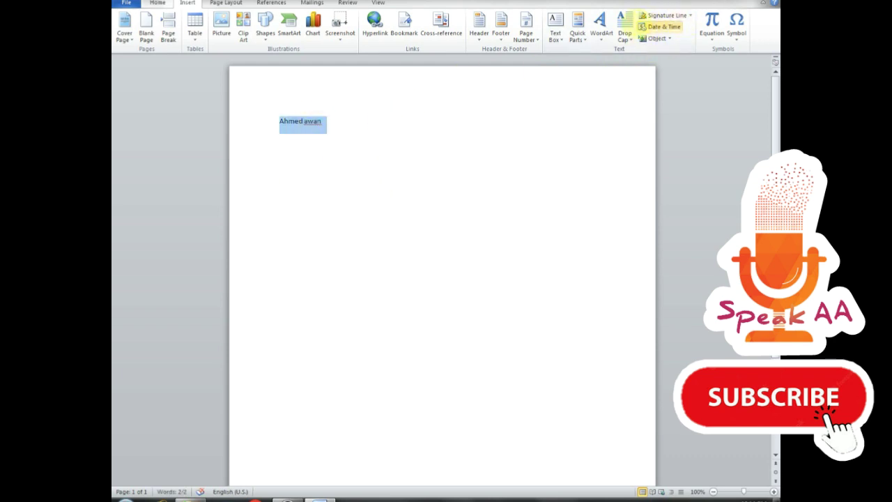
left_click(625, 25)
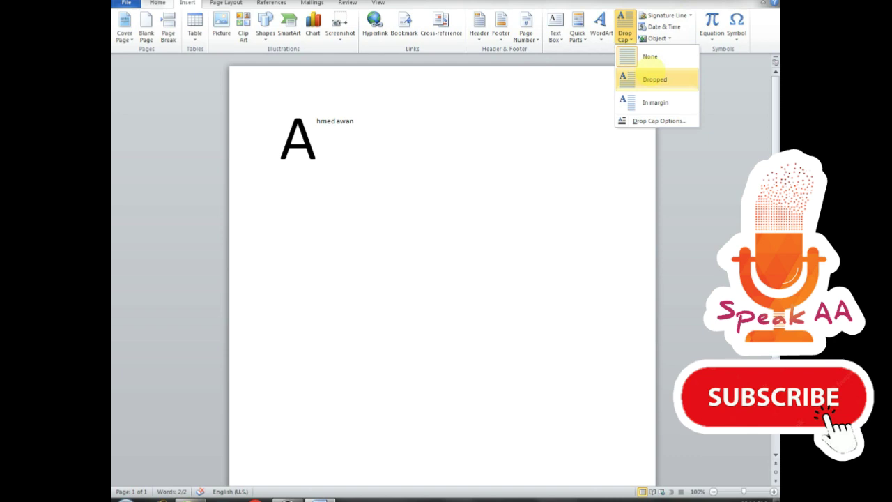
left_click(655, 78)
left_click(344, 156)
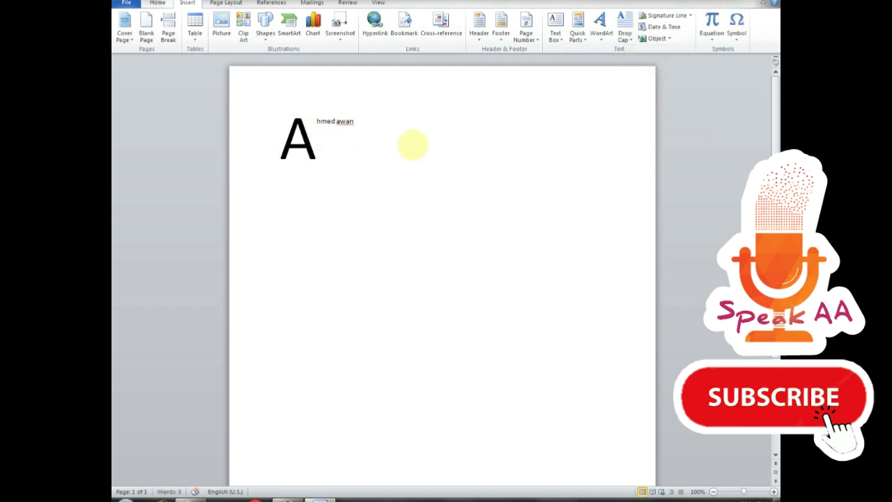
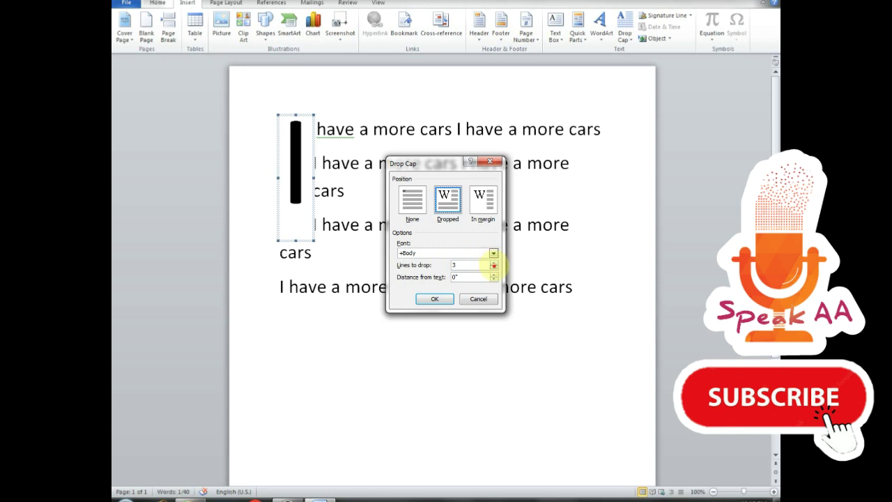
- Apply the drop cap on the opening 'I', then make it span 2 lines
left_click(437, 299)
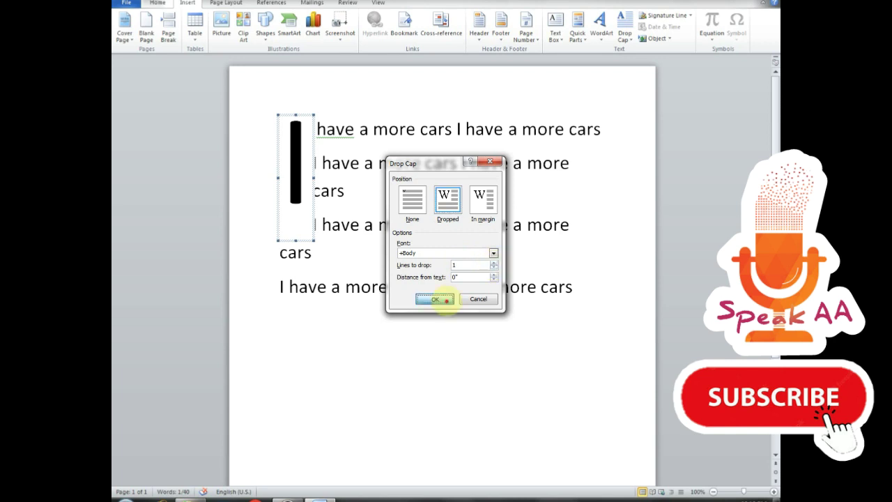
left_click(624, 28)
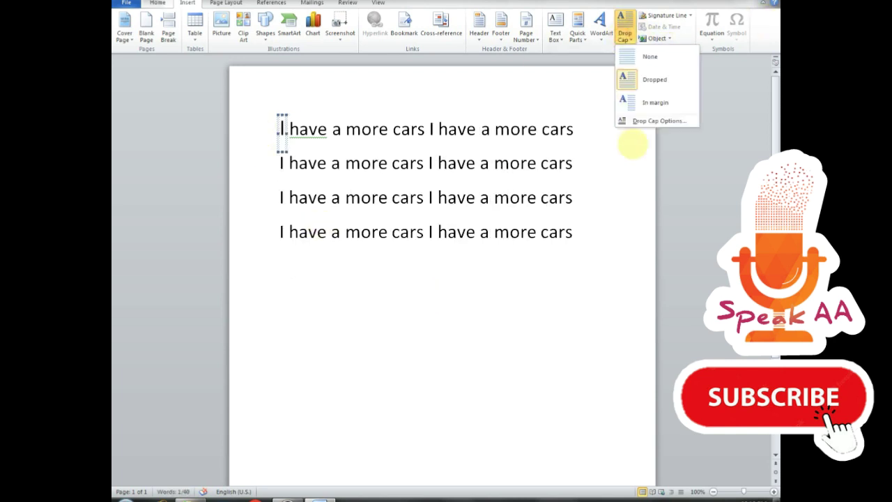
left_click(645, 120)
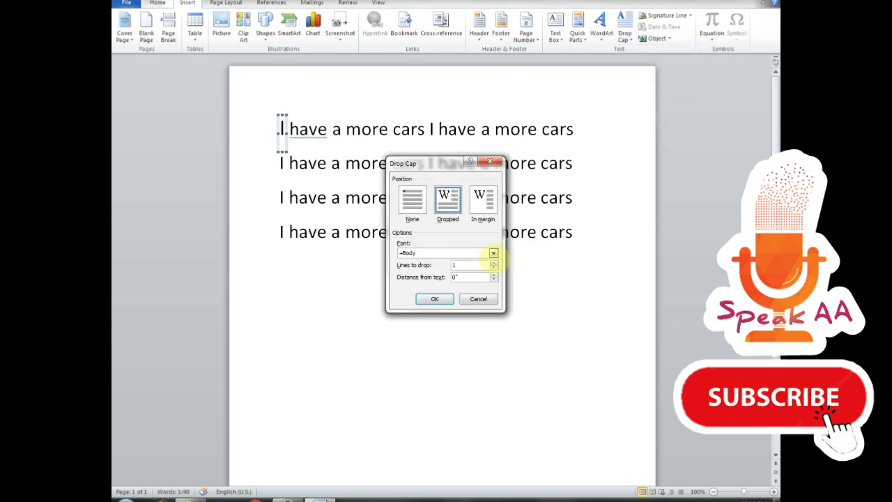
left_click(493, 262)
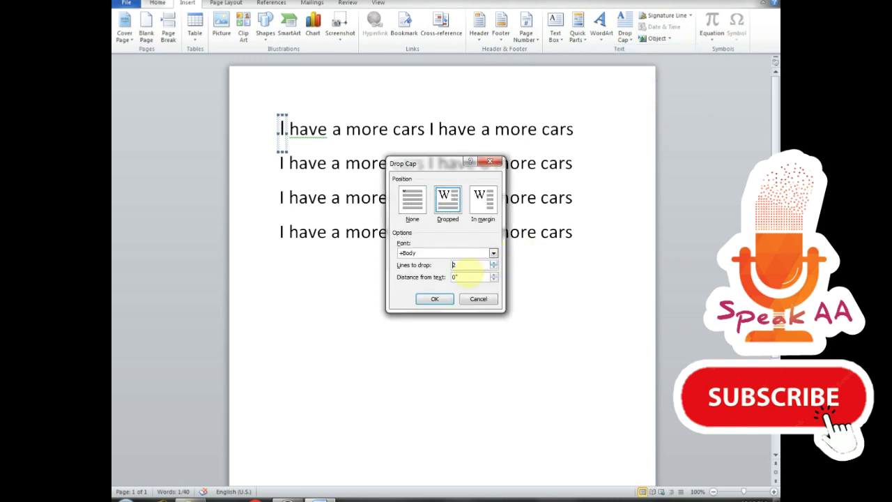
left_click(435, 298)
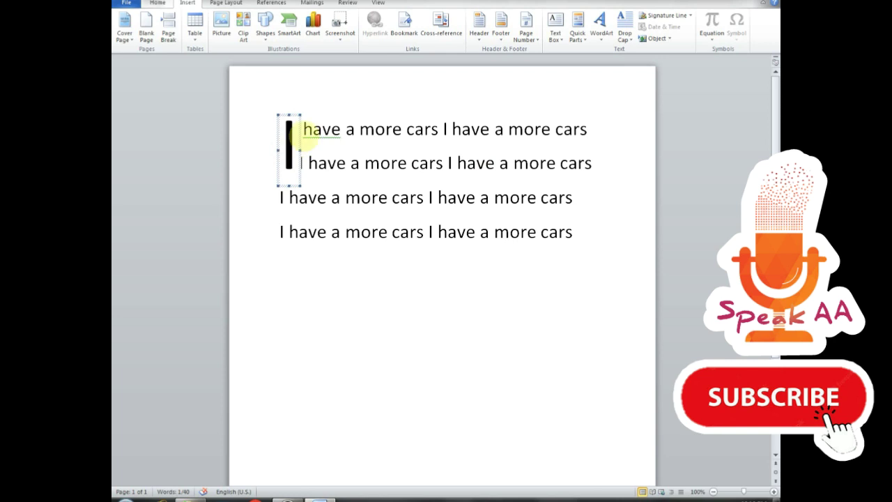
- Move the drop cap into the margin, then remove it with None
left_click(624, 28)
left_click(635, 105)
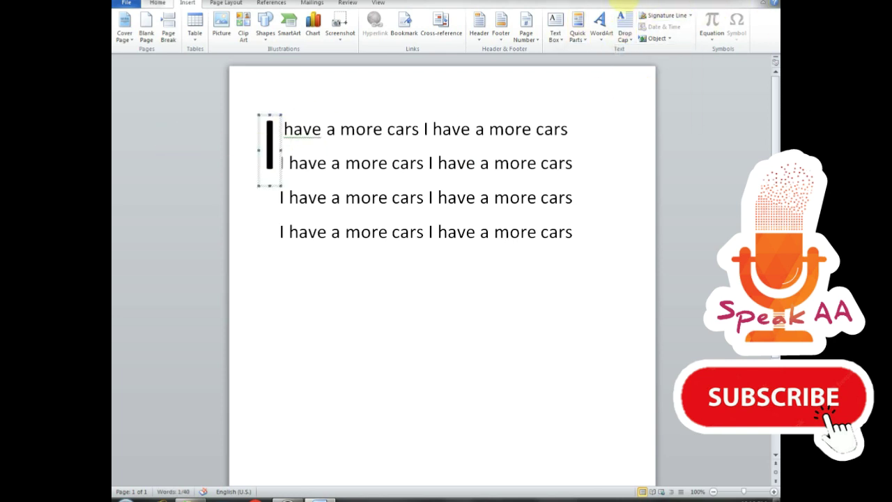
left_click(624, 26)
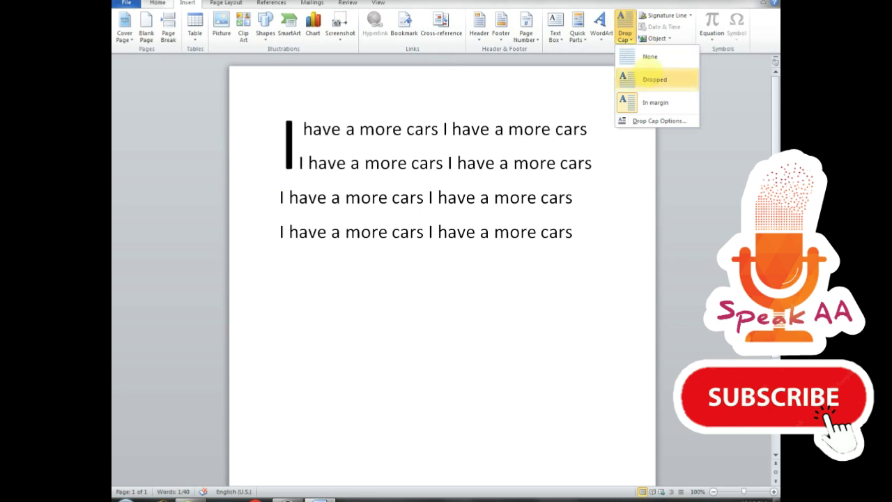
left_click(654, 57)
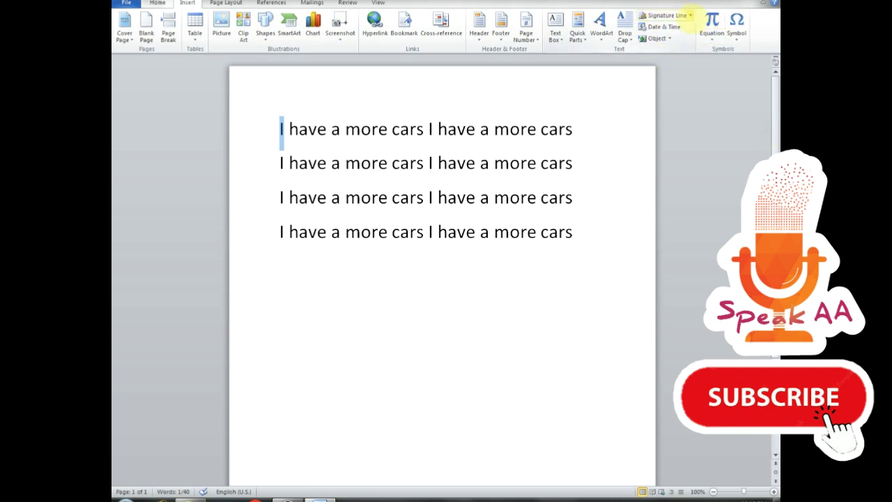
- Start a Microsoft Office signature line, then place the insertion point below the last line
left_click(690, 15)
left_click(687, 28)
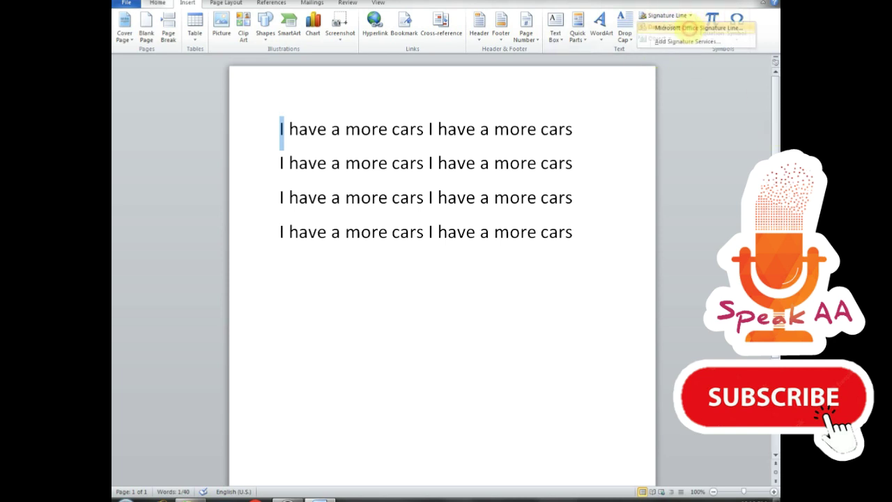
key("Return")
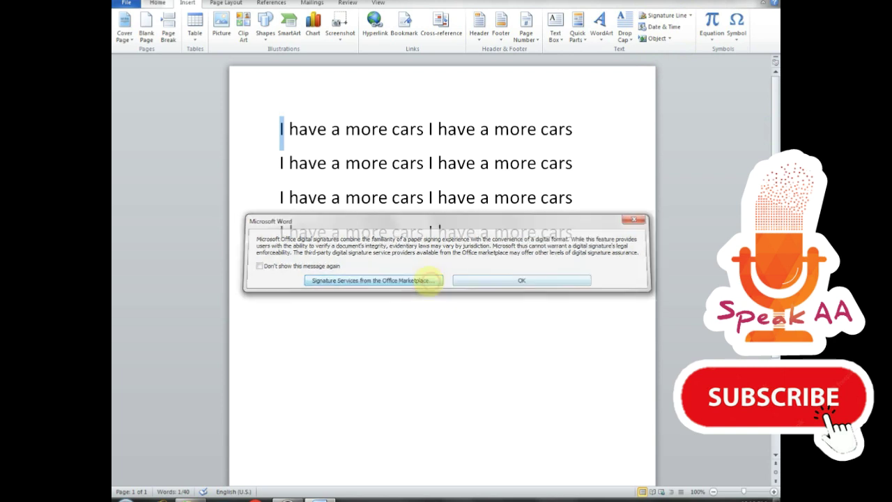
left_click(511, 271)
scroll(546, 343, "down", 3)
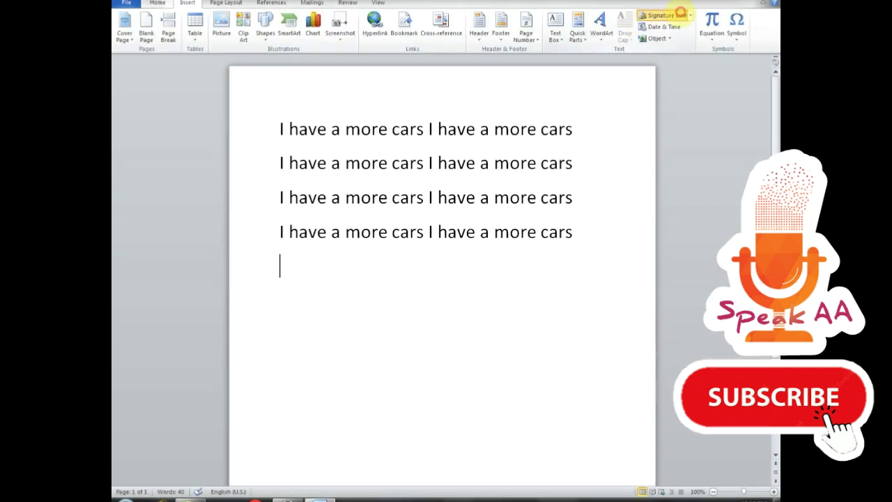
- Insert a signature line with the suggested signer's name and the title 'traniner'
left_click(680, 14)
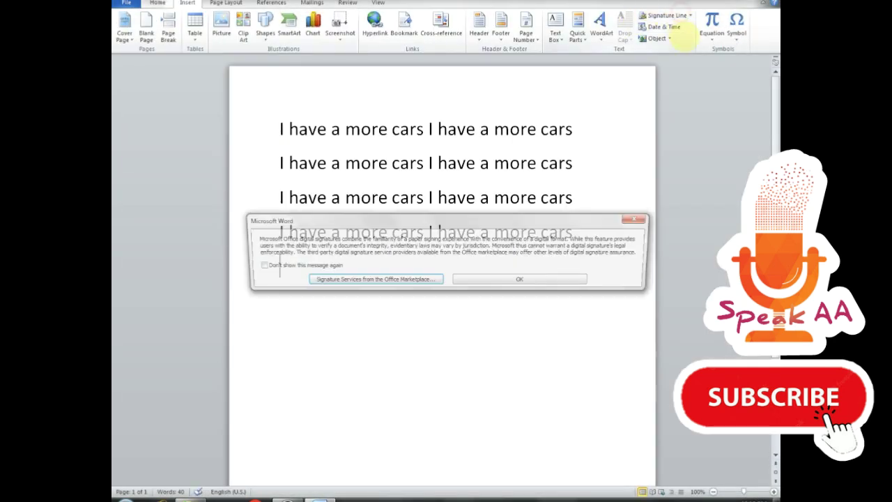
left_click(535, 280)
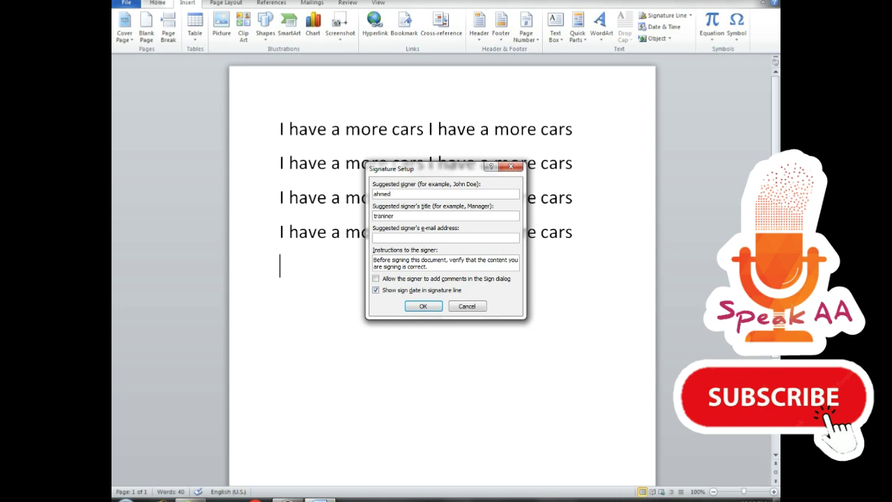
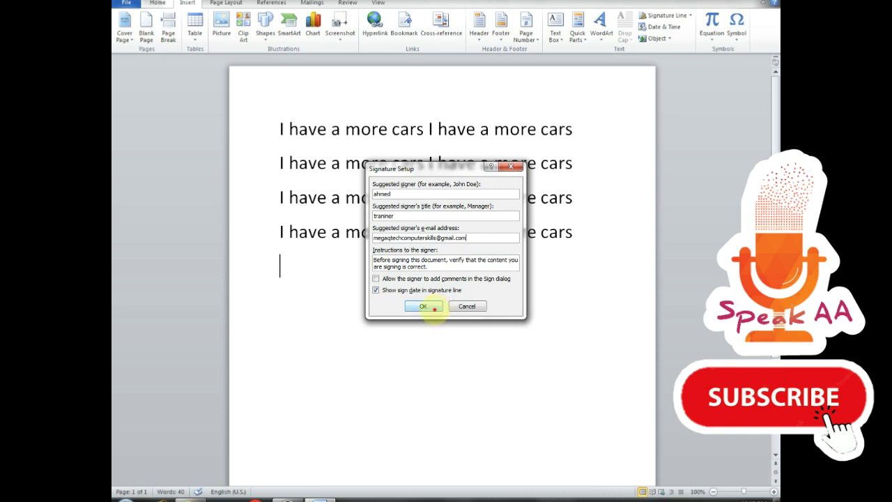
left_click(433, 307)
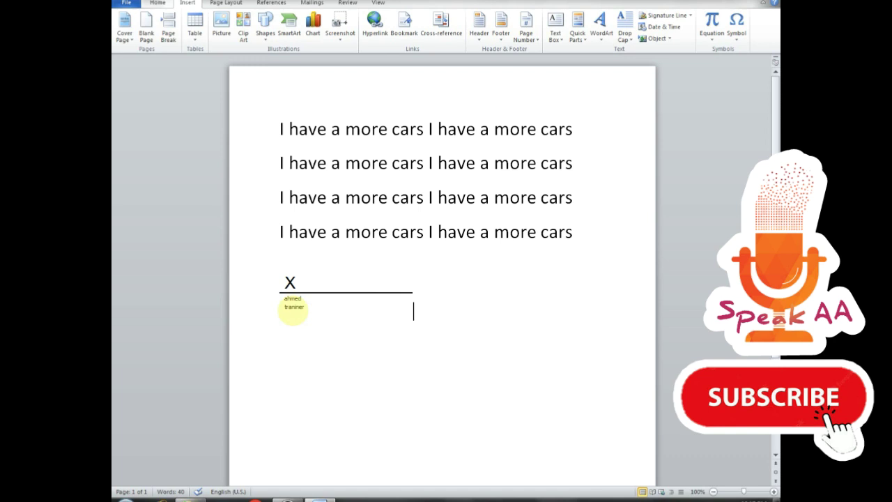
- Delete the signature line and add a blank line above the sample text
left_click_drag(431, 338, 290, 282)
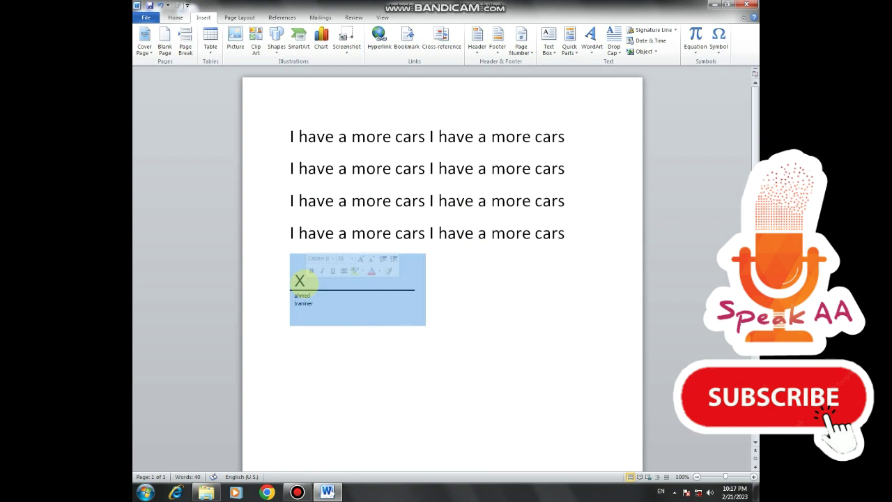
key("Delete")
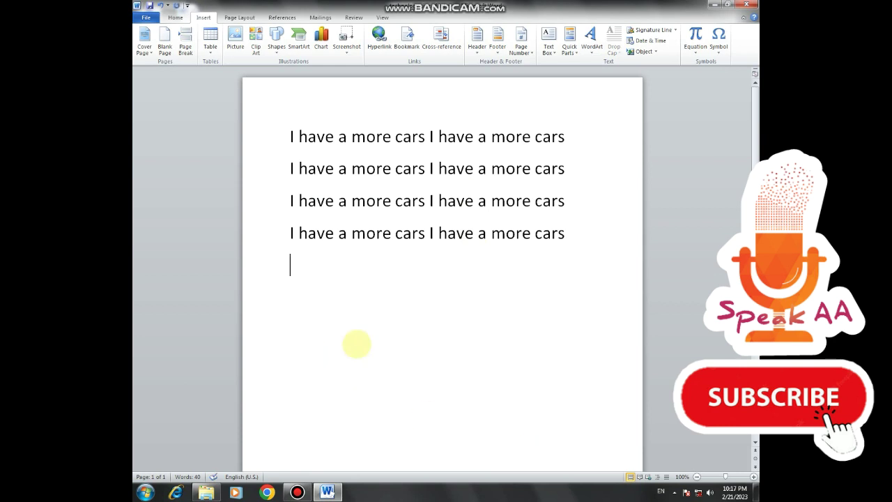
double_click(285, 114)
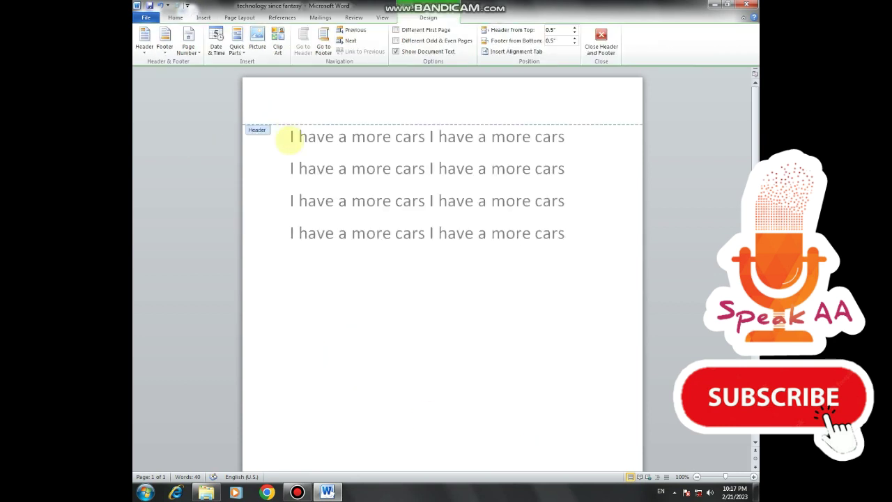
double_click(284, 135)
key("Return")
key("Return")
- Open the Date and Time dialog from the empty top line
left_click(300, 127)
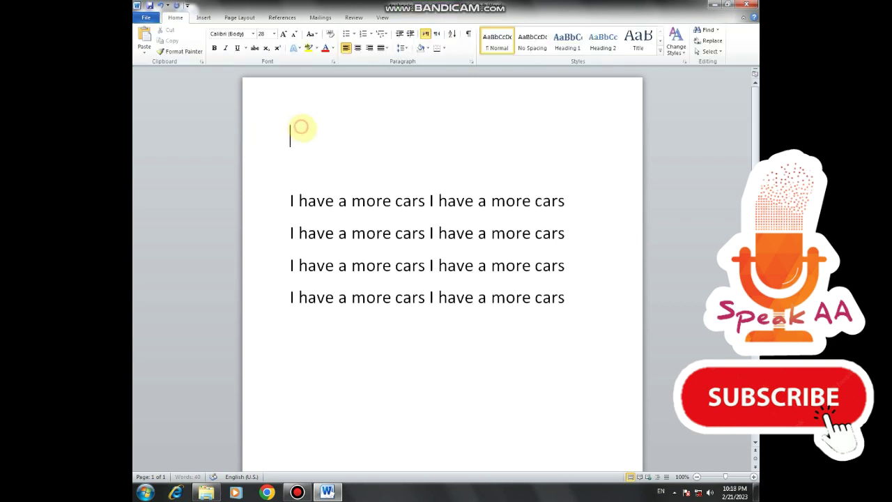
left_click(245, 17)
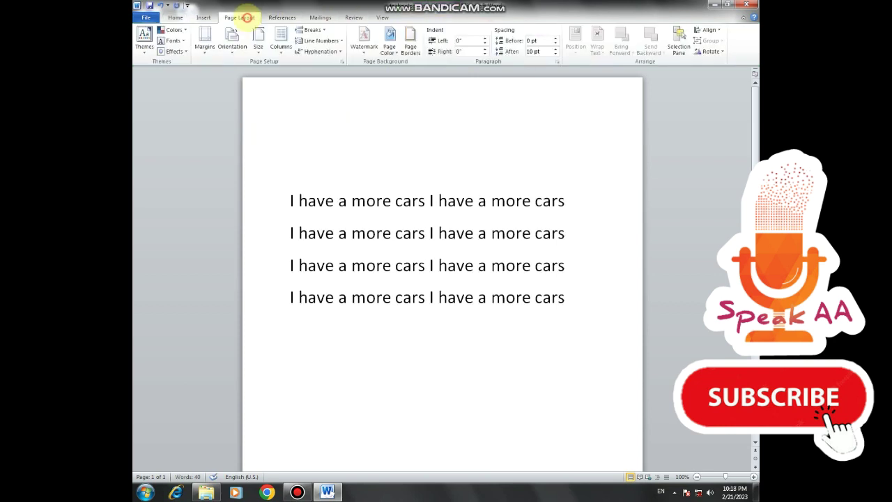
left_click(203, 17)
left_click(656, 40)
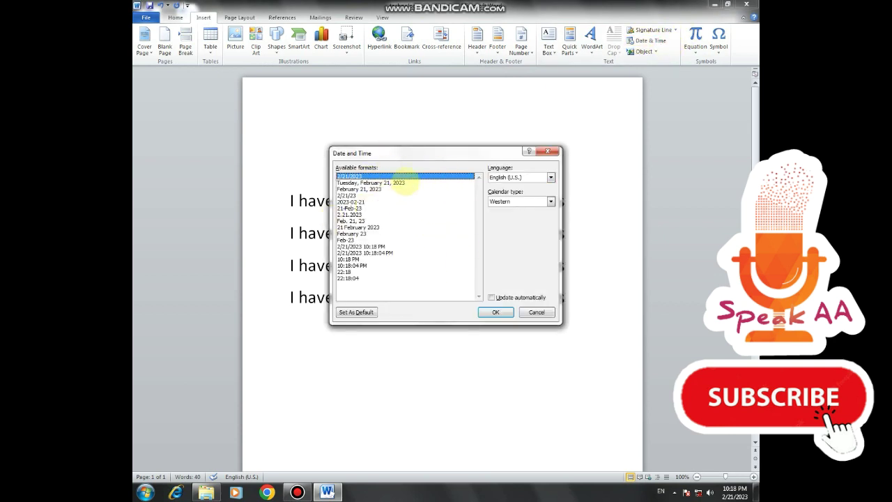
- Insert 2/21/2023 as the default date format, then make it update automatically
left_click(355, 312)
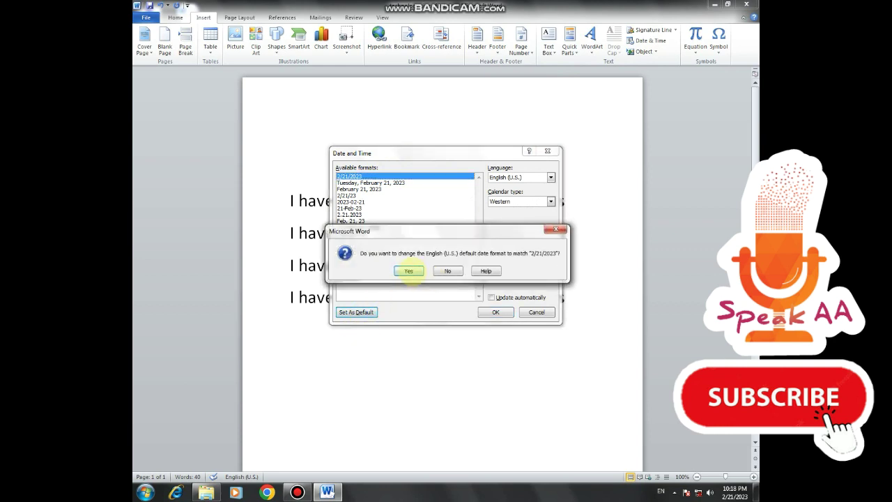
left_click(409, 271)
left_click(496, 312)
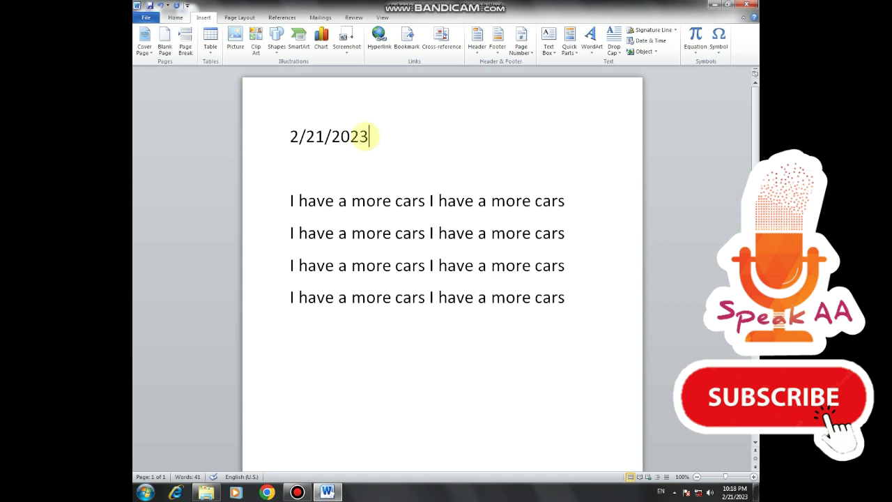
left_click_drag(369, 136, 244, 135)
left_click(648, 41)
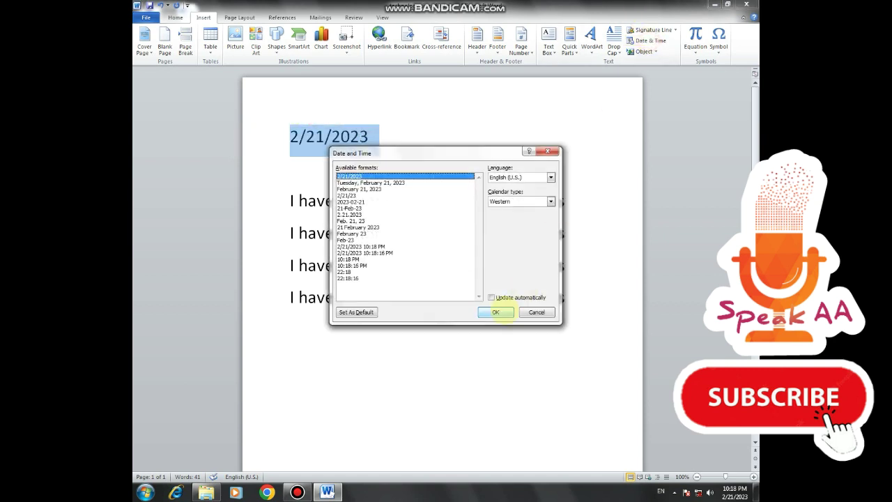
left_click(502, 296)
left_click(495, 311)
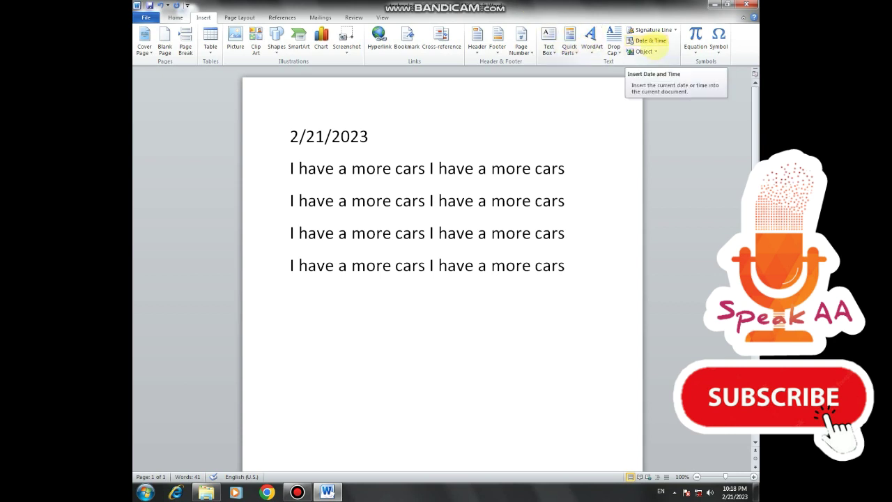
- Add Tuesday, February 21, 2023, then replace the date line with 2/21/23
left_click(651, 41)
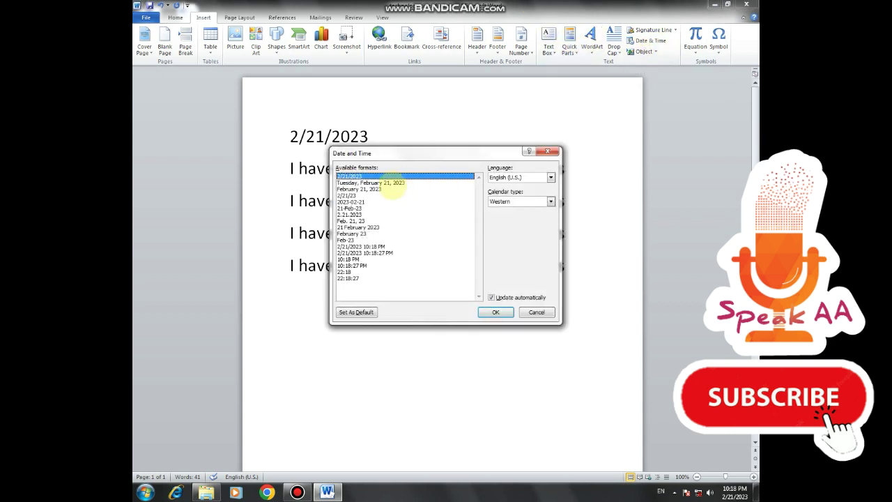
left_click(392, 183)
left_click(496, 311)
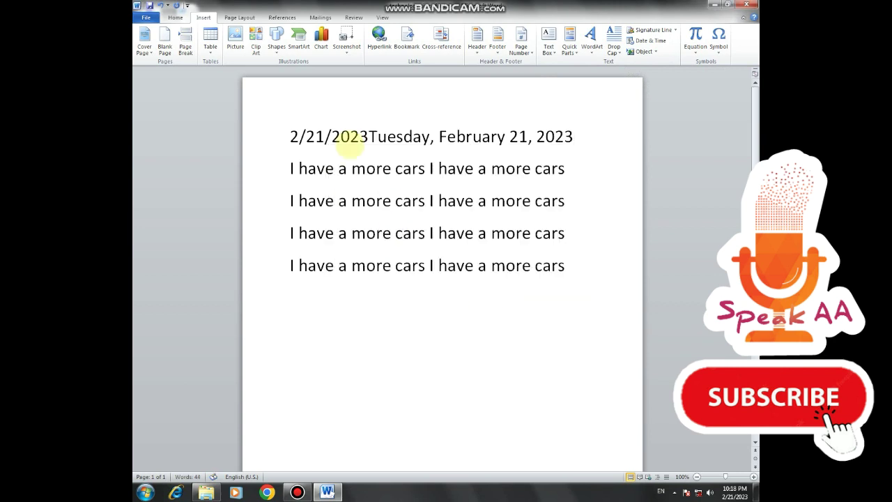
triple_click(599, 147)
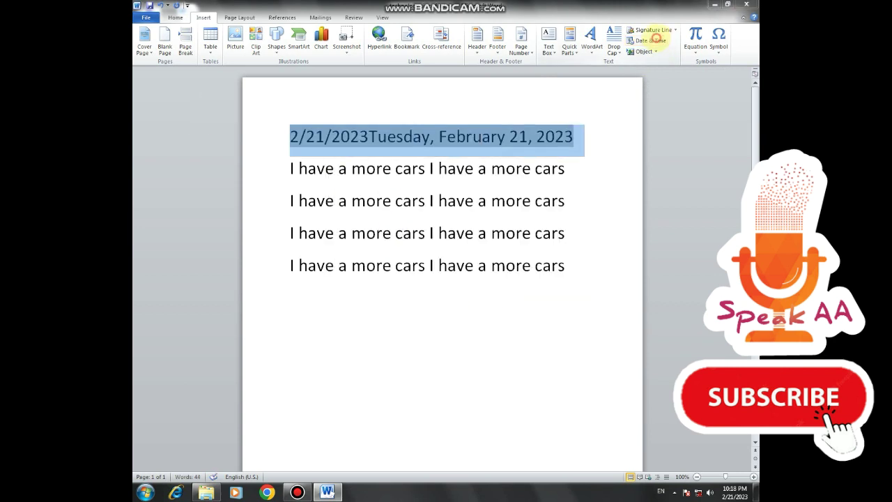
left_click(651, 40)
left_click(346, 195)
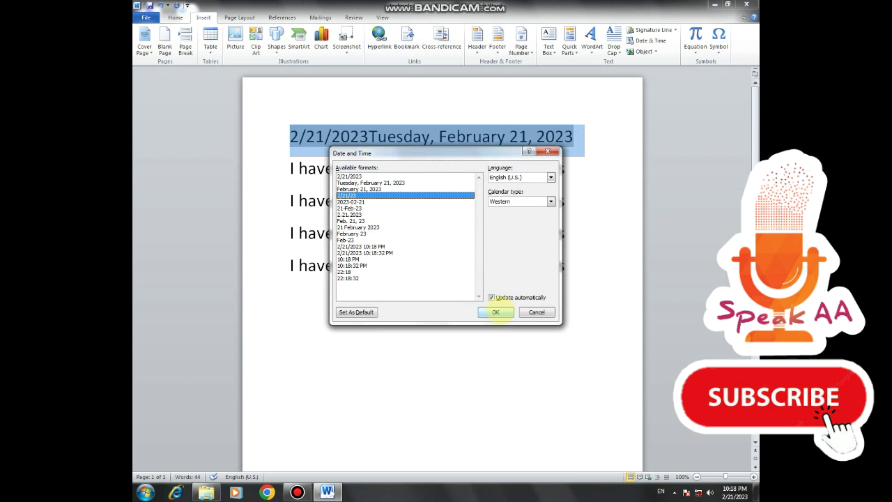
left_click(496, 312)
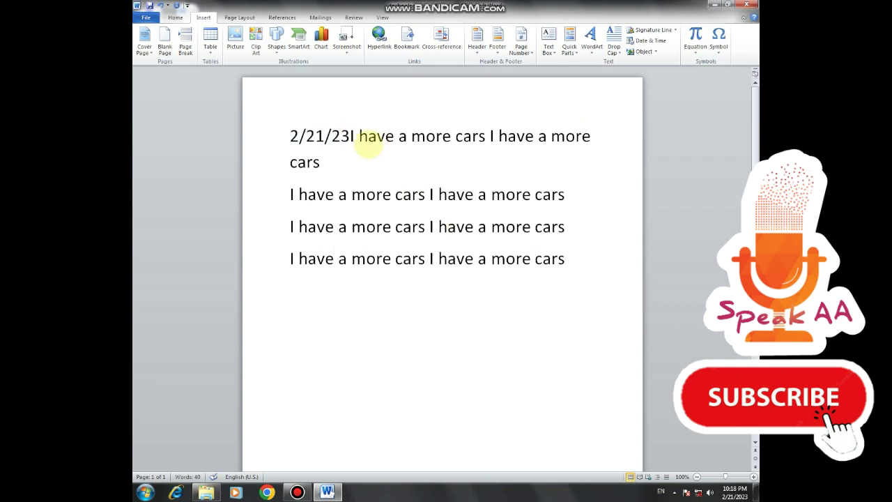
key("Return")
- Delete the 2/21/23 date line
left_click(390, 138)
left_click(270, 133)
key("Delete")
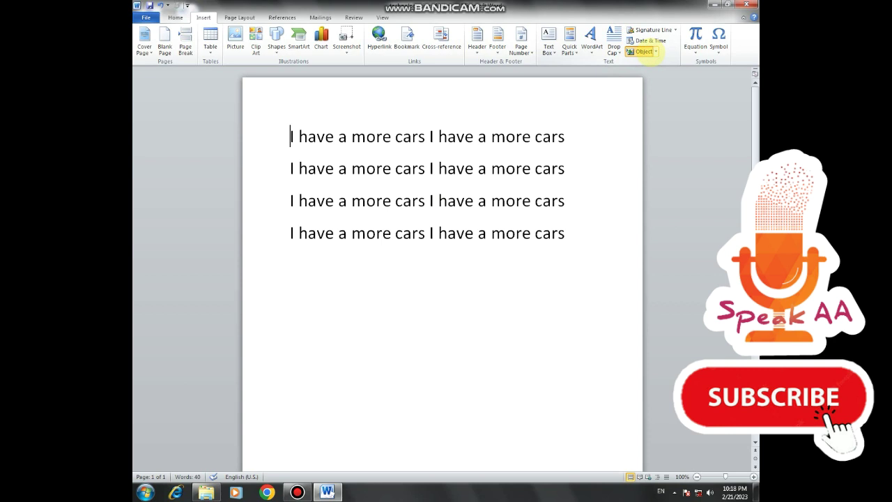
- Open the Object dialog's Create from File option and browse for a file
left_click(643, 52)
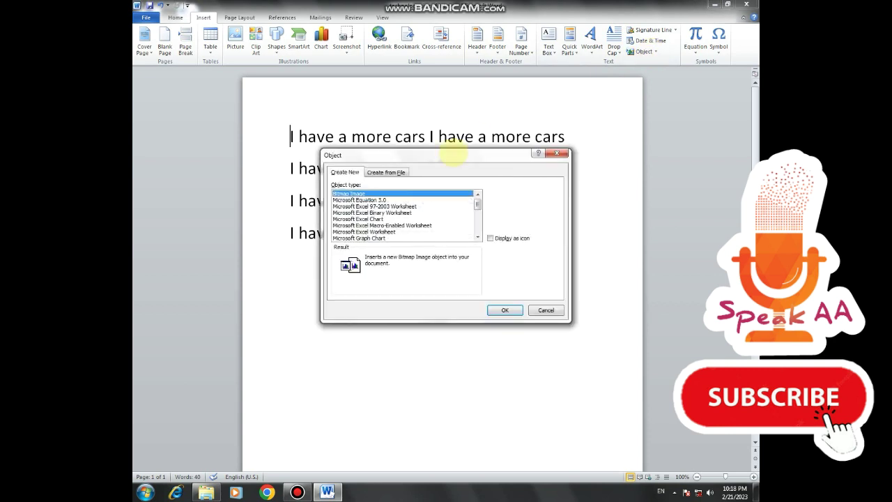
left_click(386, 172)
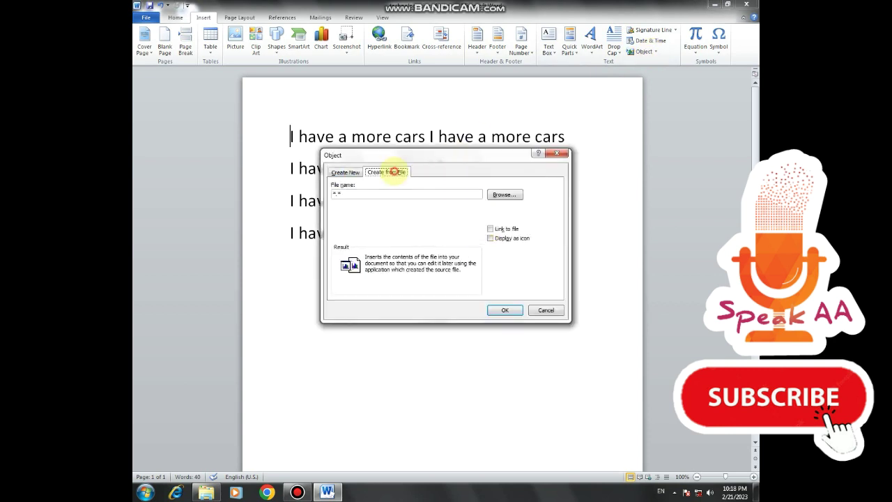
left_click(504, 195)
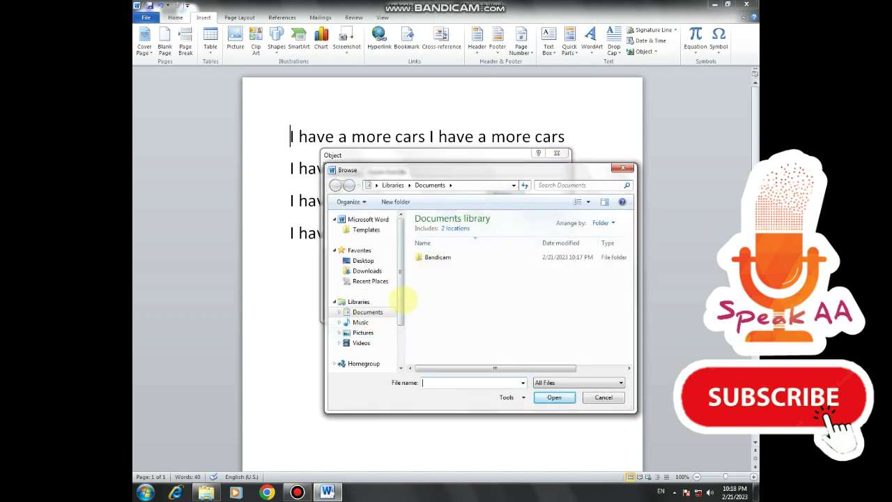
scroll(398, 318, "down", 2)
scroll(369, 335, "up", 1)
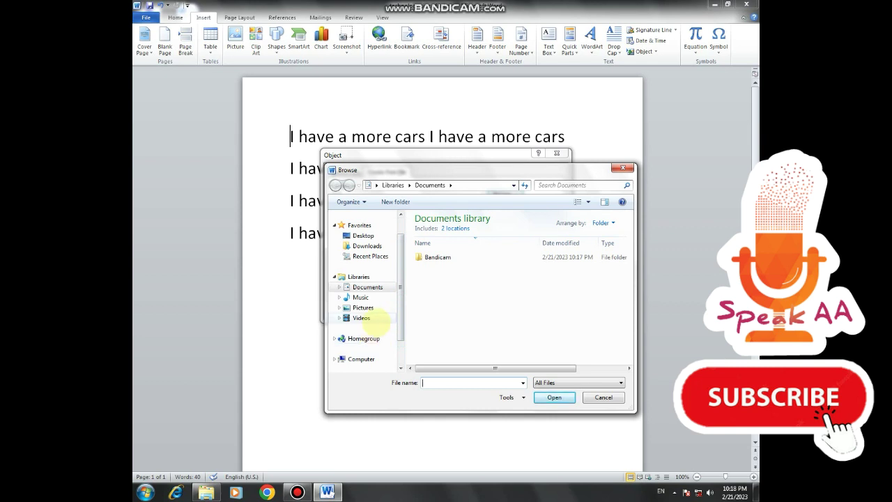
scroll(398, 319, "down", 1)
- Navigate to D:\...\gvfd\cv and choose medic.pdf as the file to embed
left_click(363, 338)
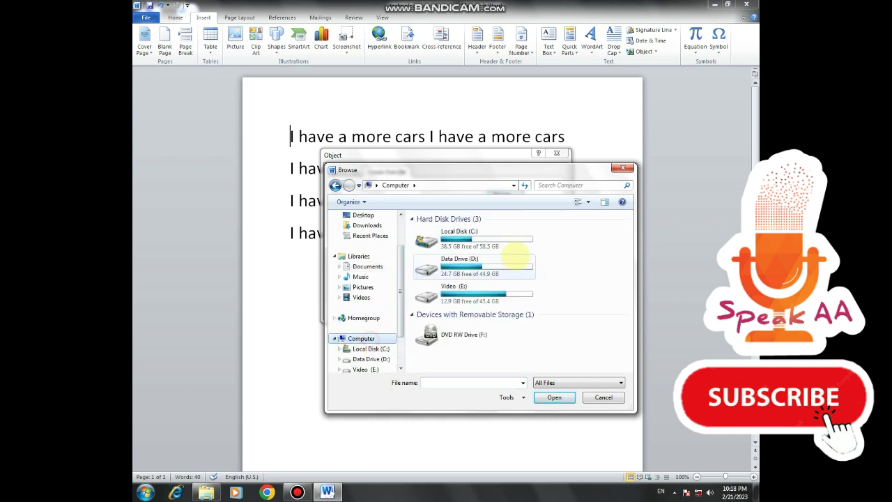
left_click(501, 270)
double_click(501, 269)
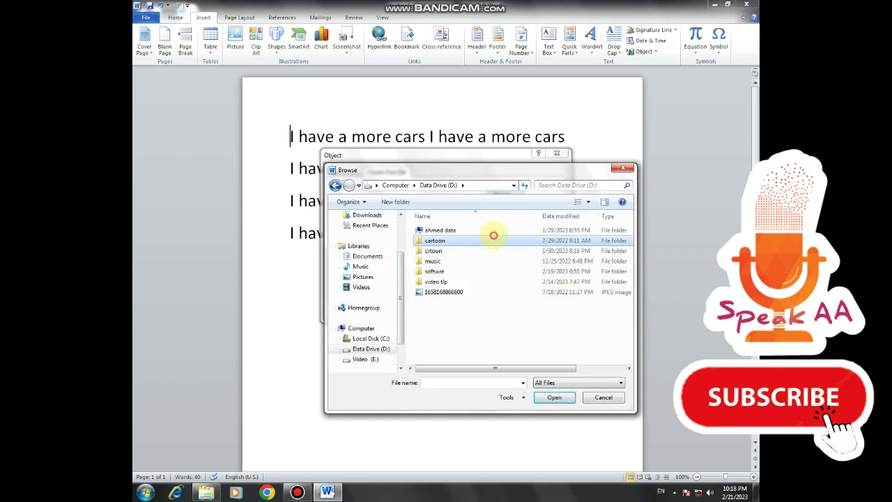
double_click(502, 230)
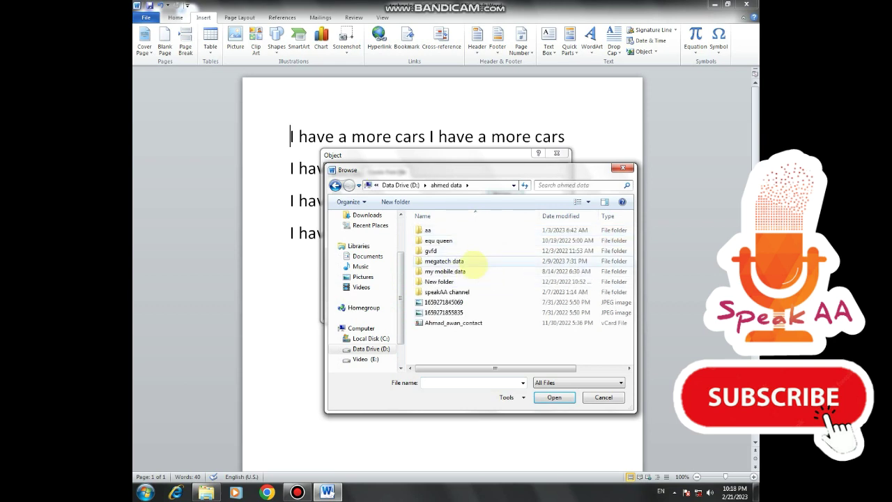
double_click(482, 251)
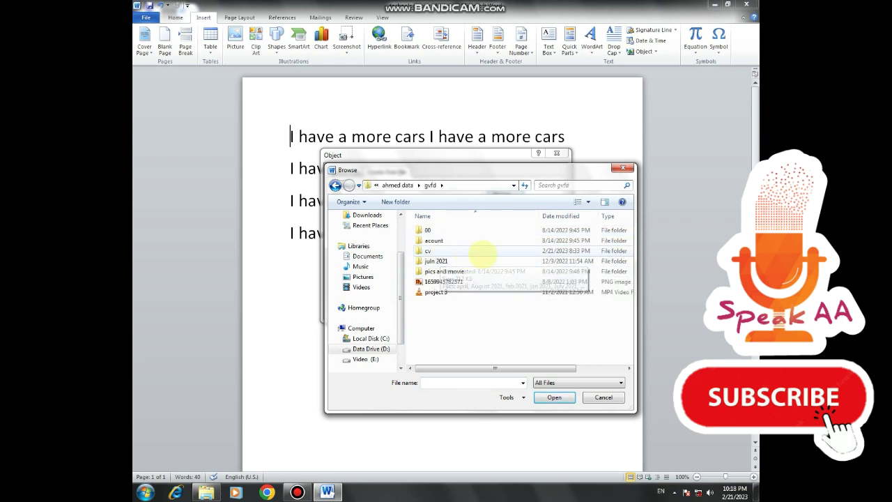
double_click(502, 252)
scroll(506, 258, "down", 1)
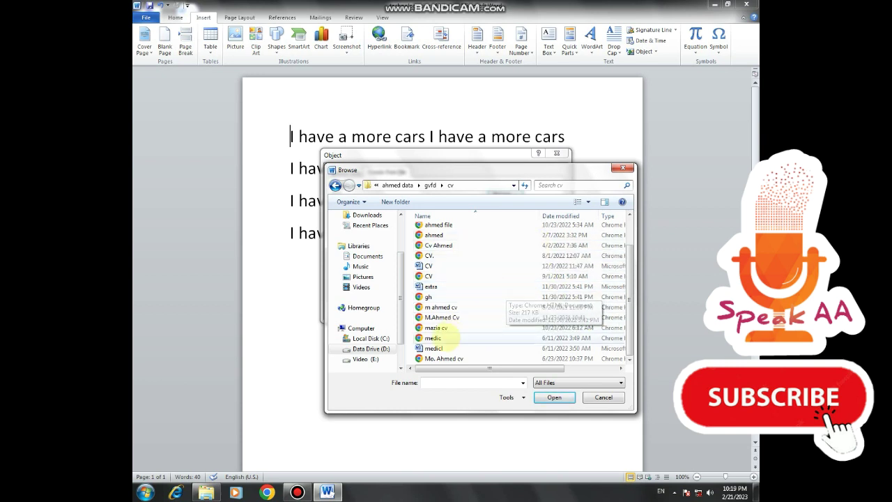
left_click(435, 338)
left_click(553, 397)
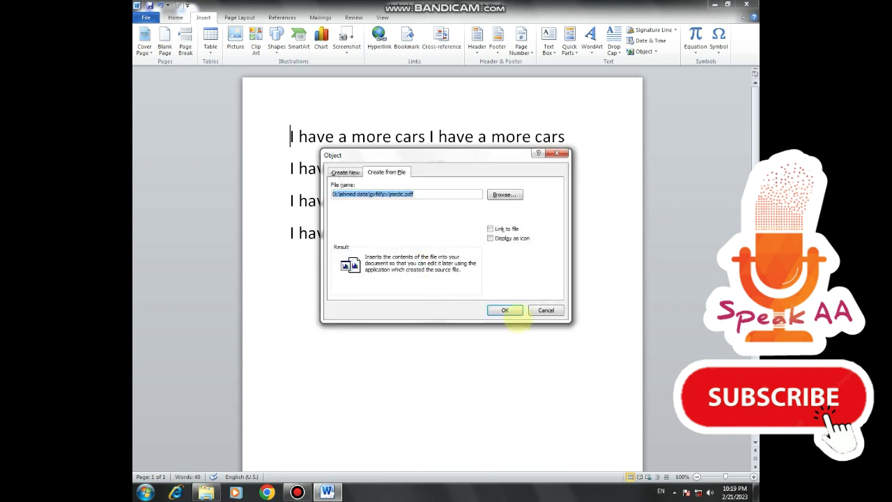
- Embed medic.pdf, open its icon to check it, close it, and delete the icon
left_click(512, 311)
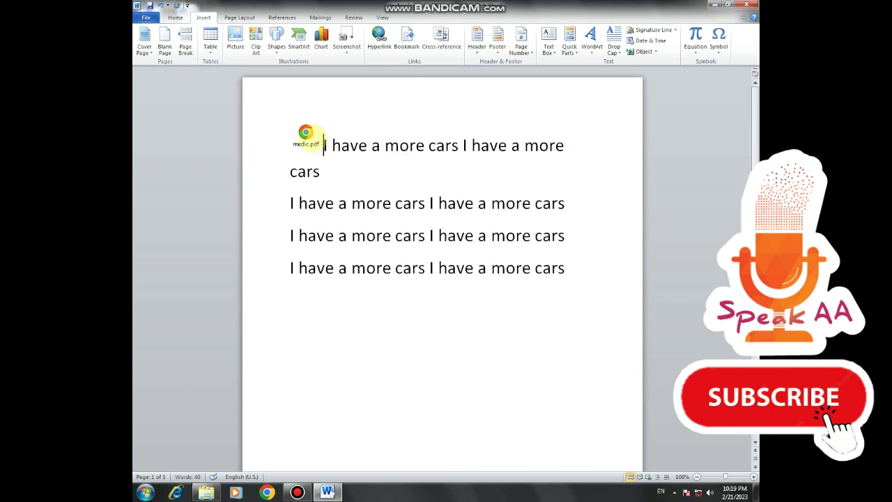
left_click(307, 133)
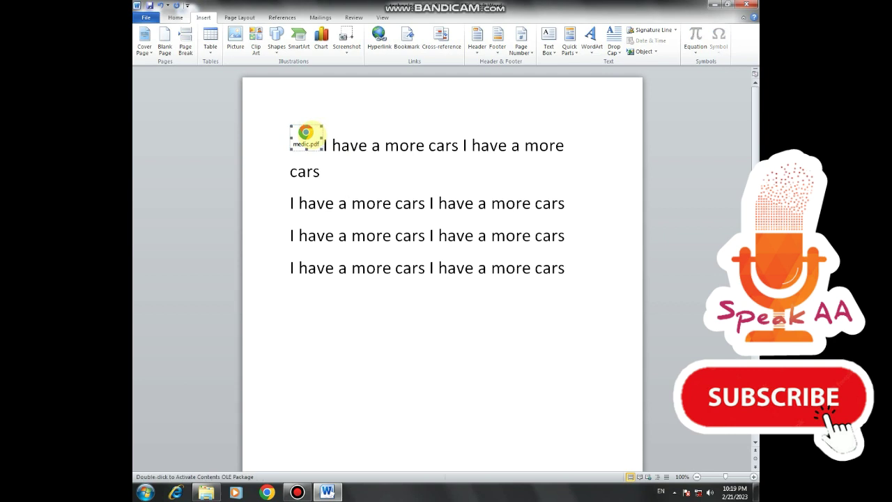
double_click(306, 132)
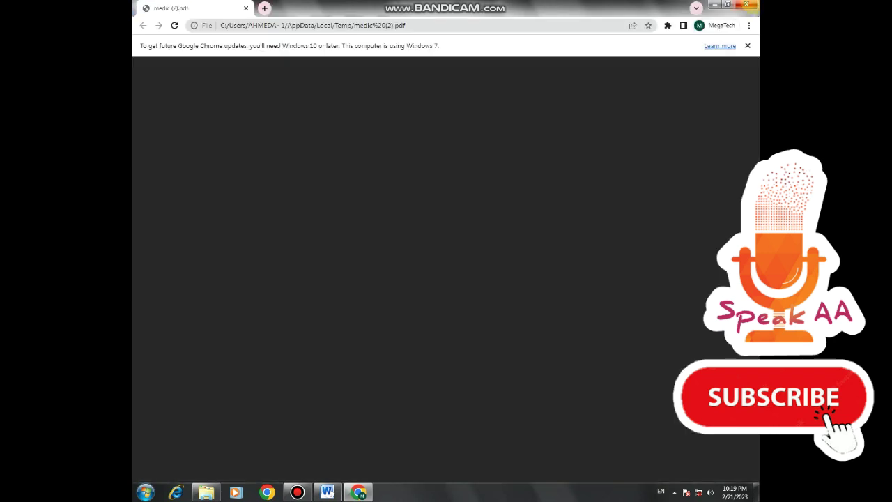
left_click(747, 4)
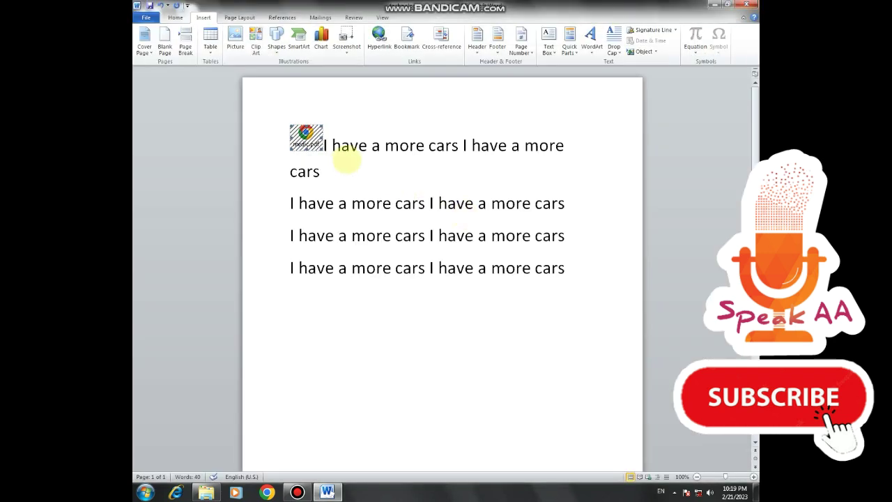
key("Delete")
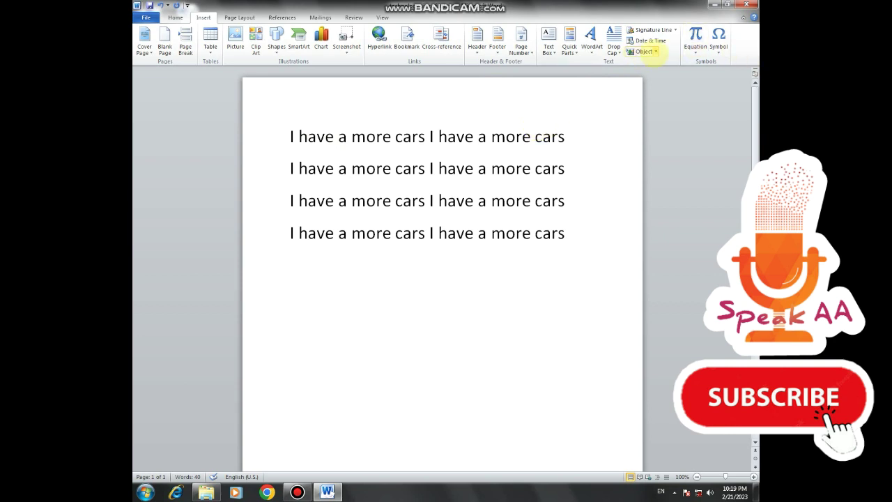
- Choose Object… from the Object dropdown to open the Create New object list
left_click(655, 51)
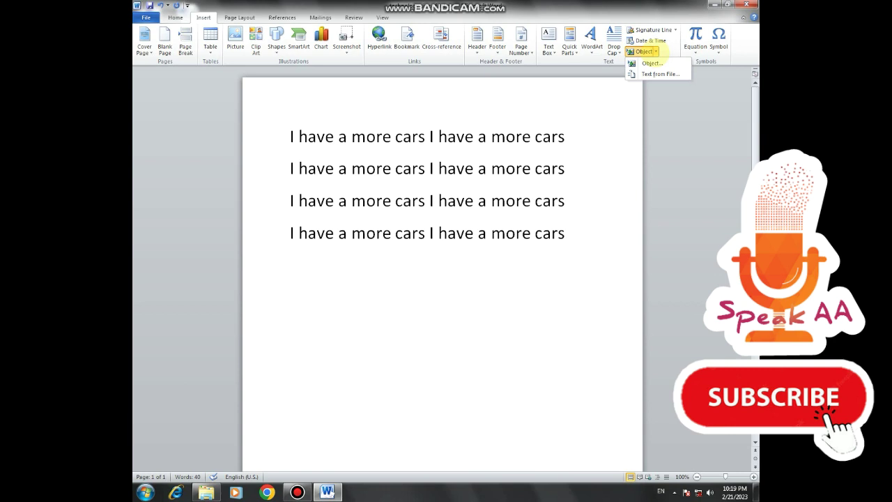
left_click(655, 52)
left_click(655, 52)
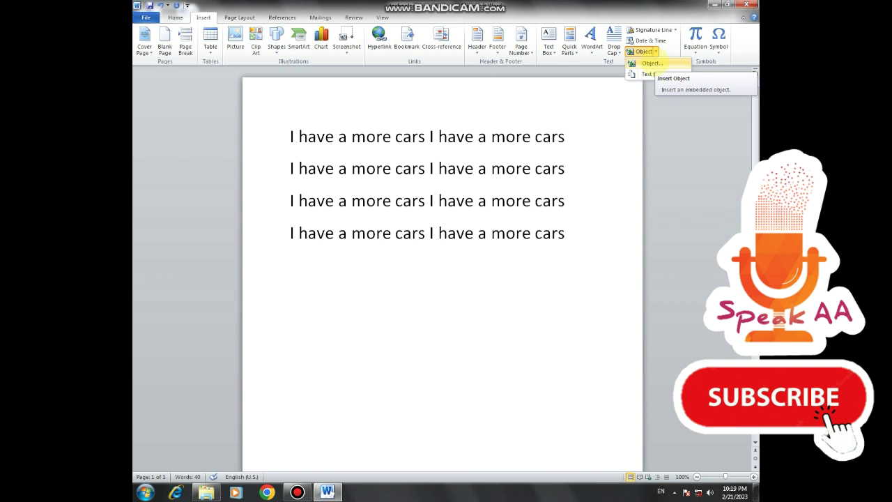
left_click(651, 63)
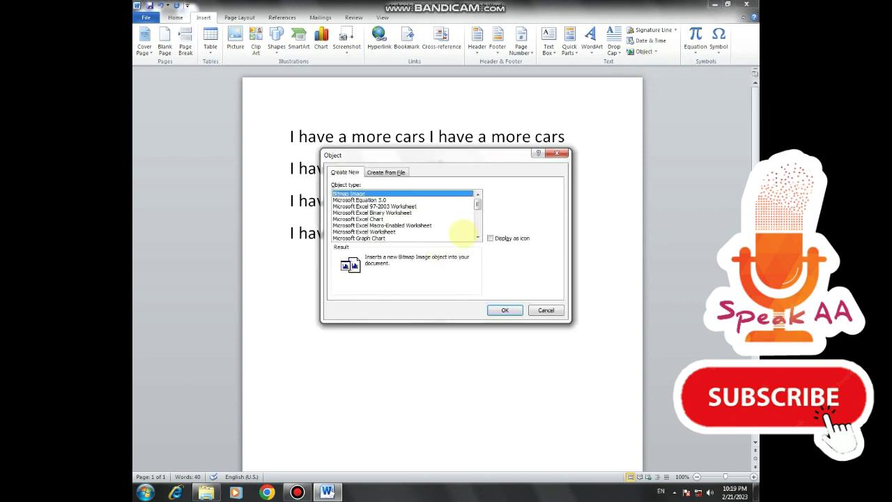
- Embed a new Microsoft Excel Worksheet object after comparing the Excel object types
left_click(390, 206)
left_click(379, 231)
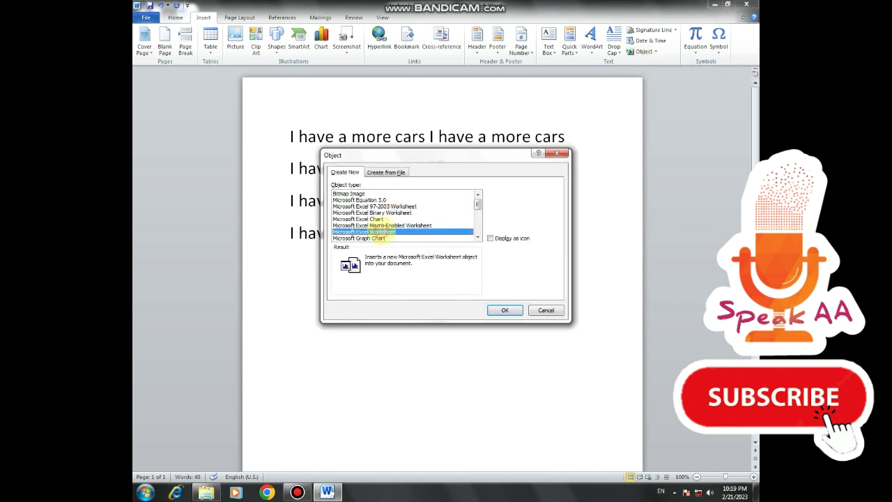
left_click(376, 212)
left_click(373, 206)
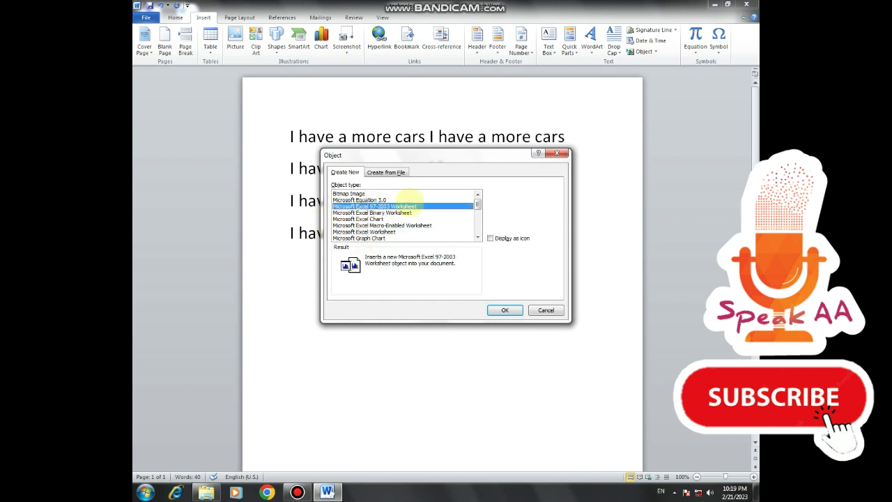
left_click(383, 232)
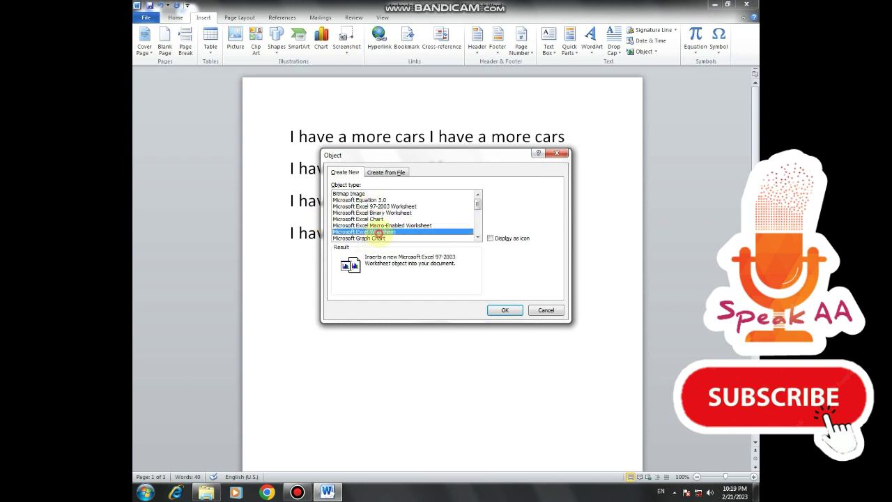
left_click(504, 309)
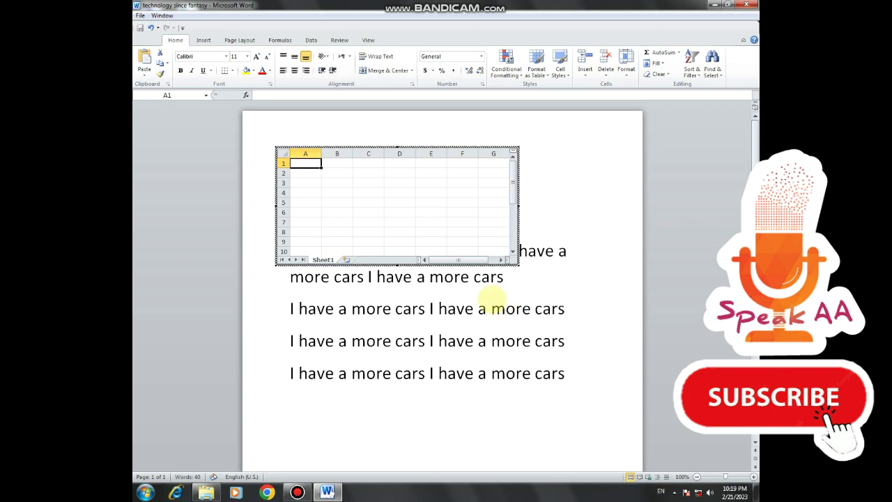
- Leave the worksheet and delete it along with the first line's leading 'I'
left_click(735, 198)
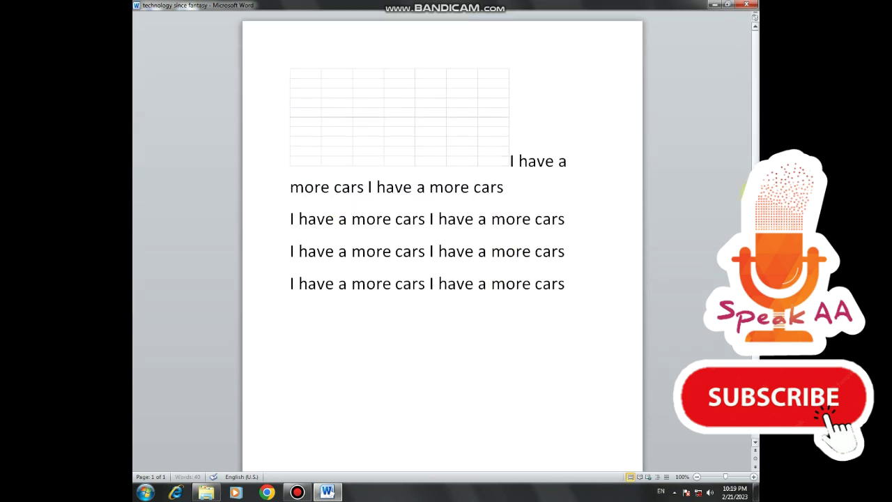
left_click_drag(532, 158, 302, 139)
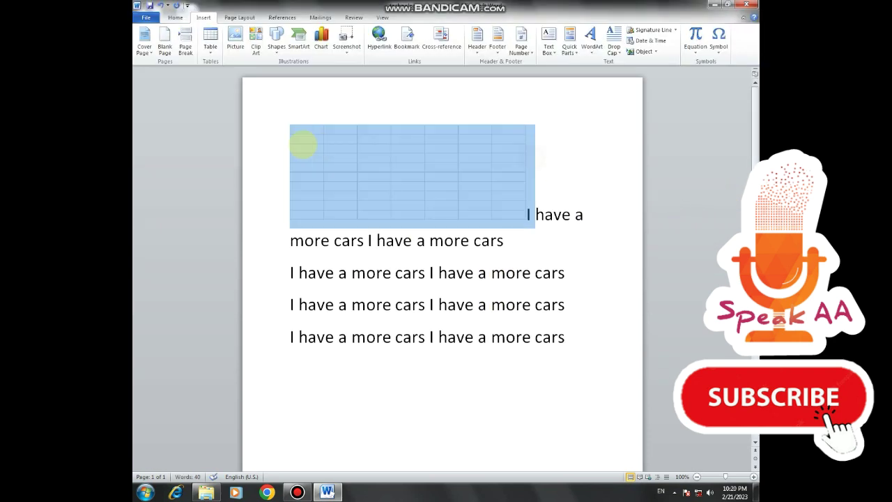
key("Delete")
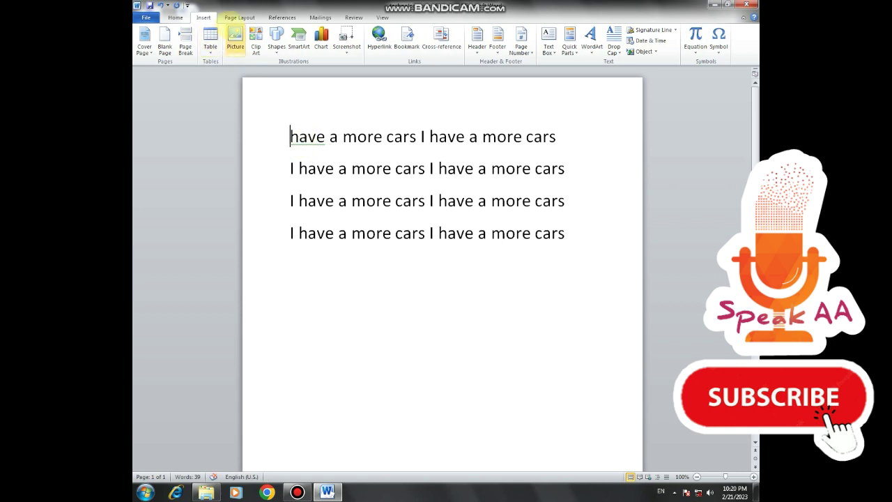
- Insert ©, ® and ™ from More Symbols at the line start, then select all four lines
left_click(723, 48)
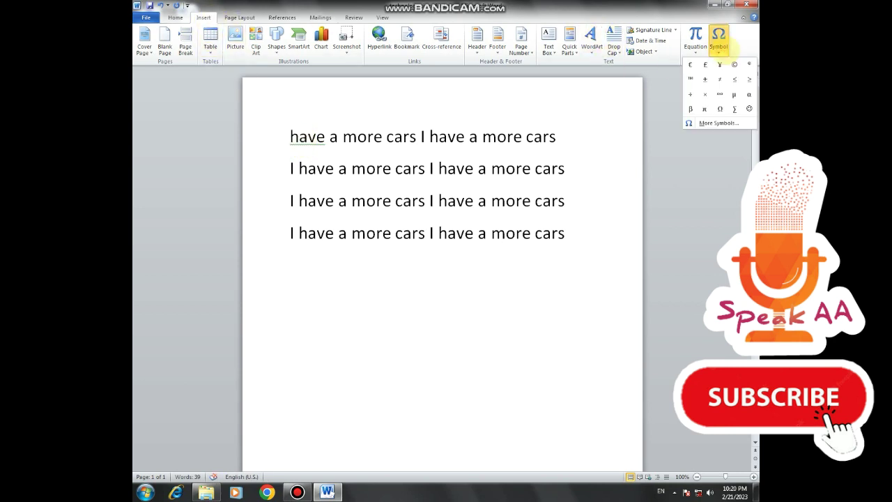
left_click(709, 121)
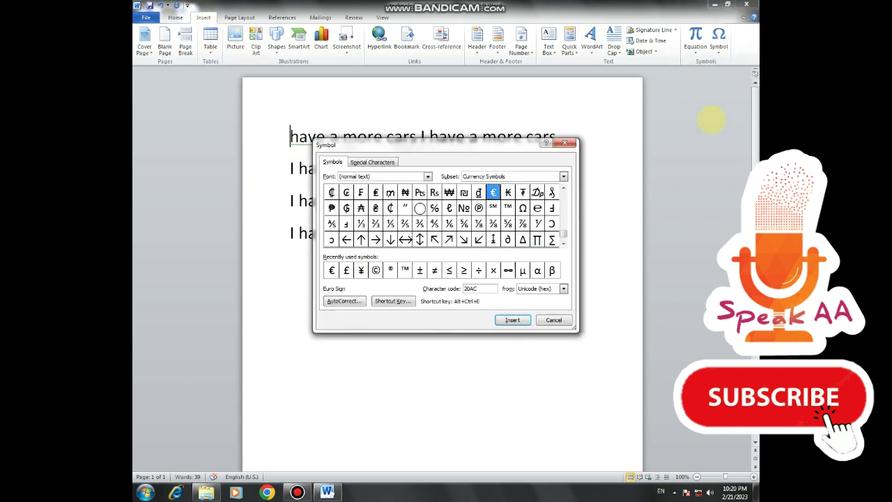
left_click_drag(564, 231, 561, 192)
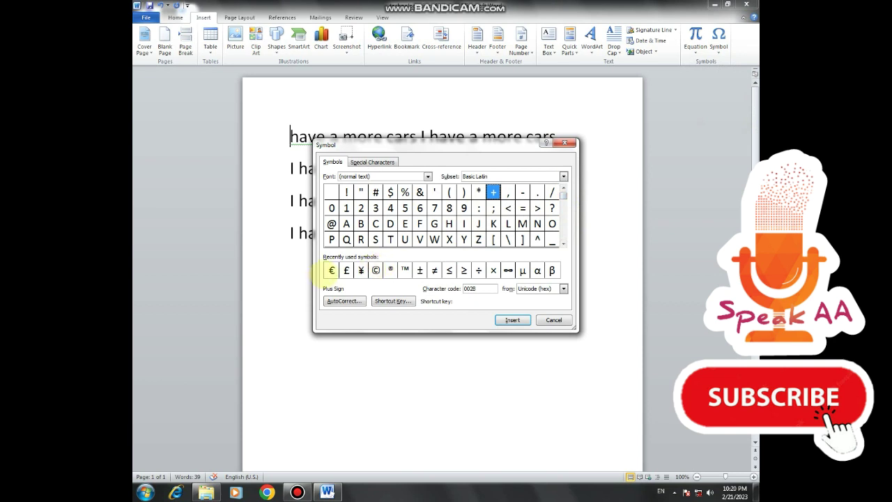
left_click(376, 270)
left_click(513, 320)
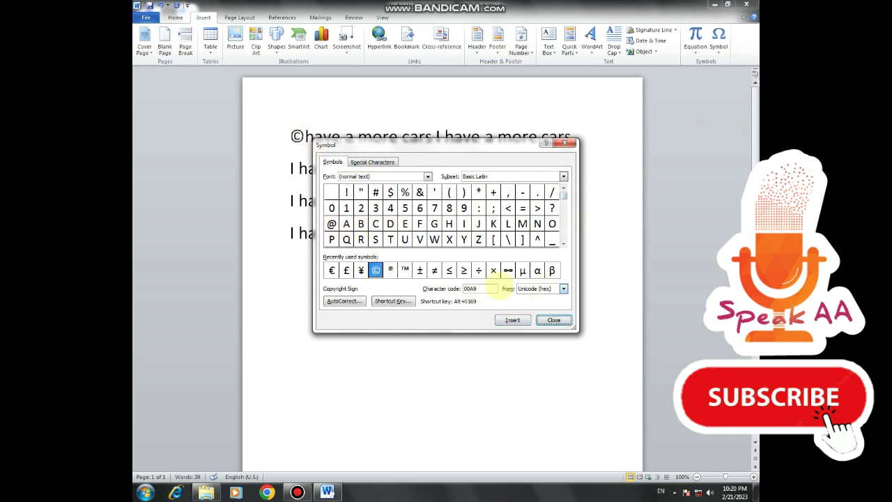
left_click(390, 270)
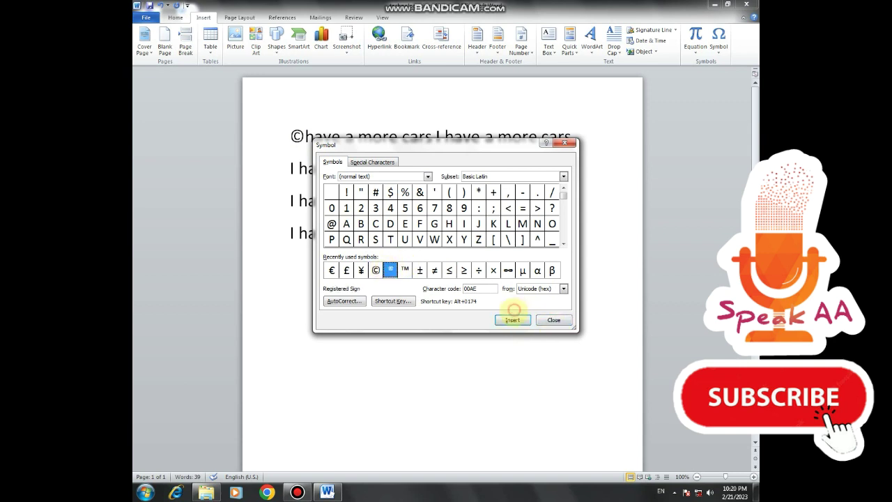
left_click(513, 319)
left_click(405, 270)
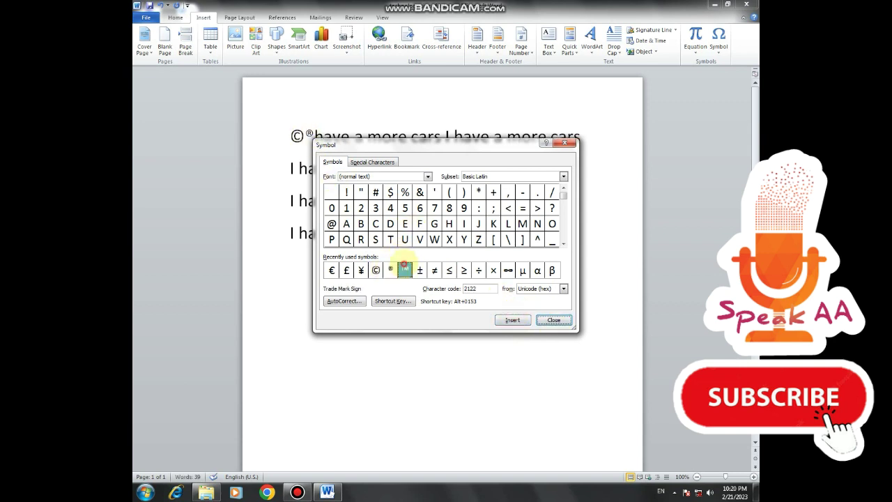
left_click(513, 320)
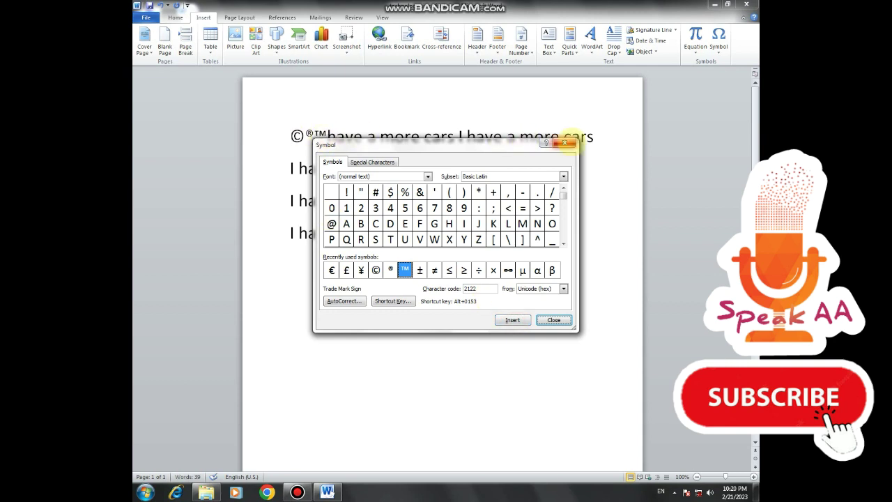
left_click(565, 143)
left_click_drag(604, 256, 438, 201)
left_click_drag(292, 145, 263, 126)
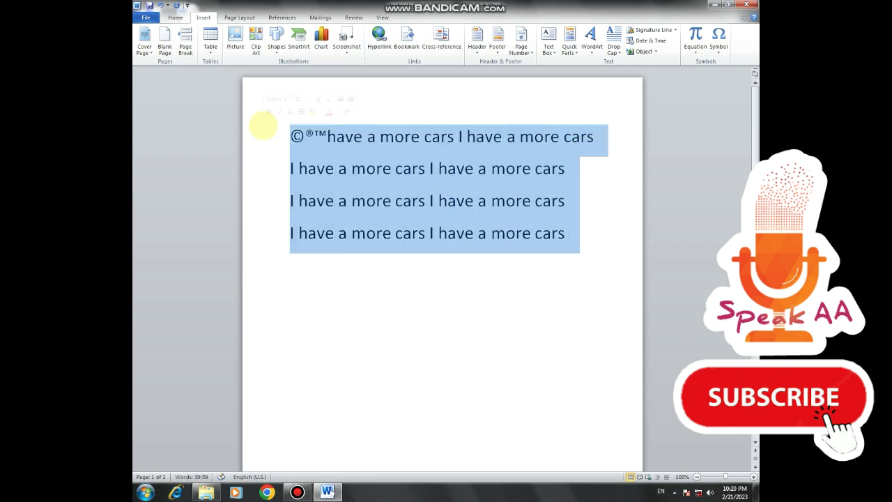
- Replace the selected lines with the Binomial Theorem equation and expand the Symbols gallery
key("Delete")
left_click(695, 49)
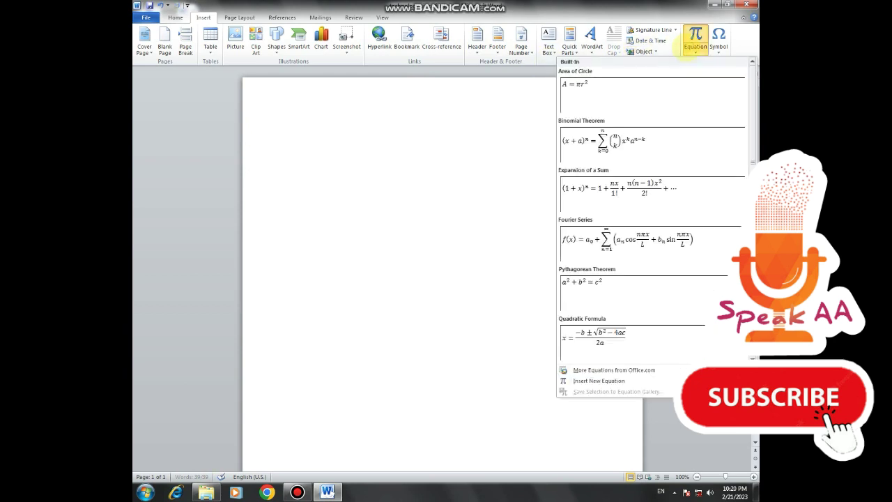
scroll(647, 144, "down", 3)
scroll(666, 139, "up", 3)
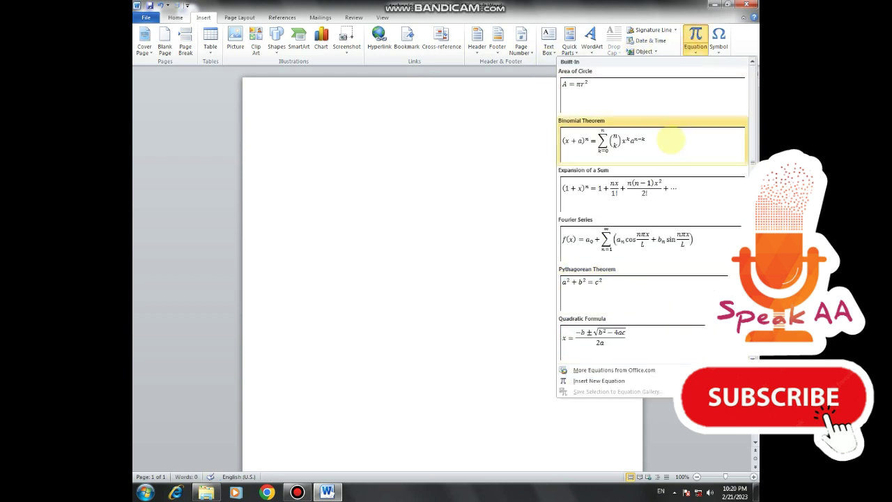
left_click(608, 156)
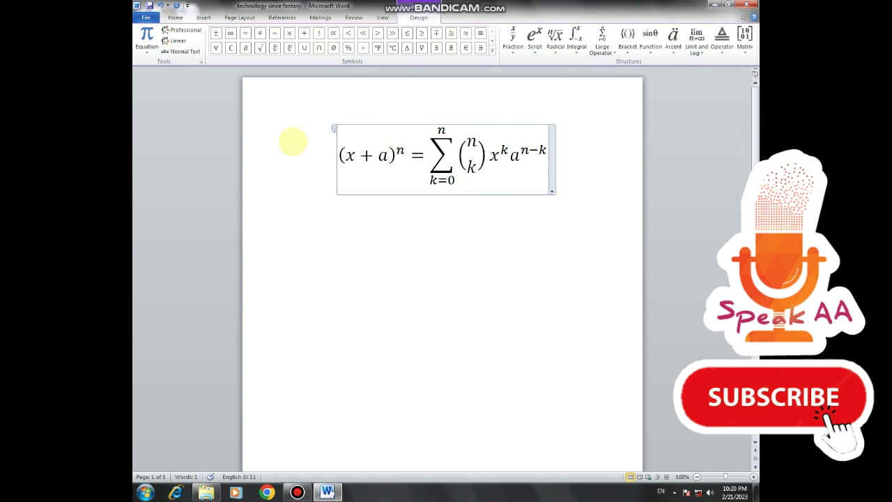
left_click(493, 51)
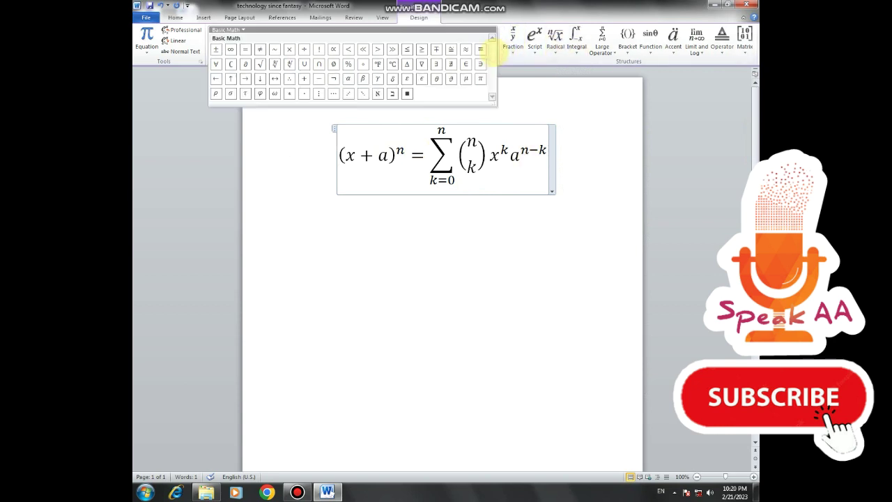